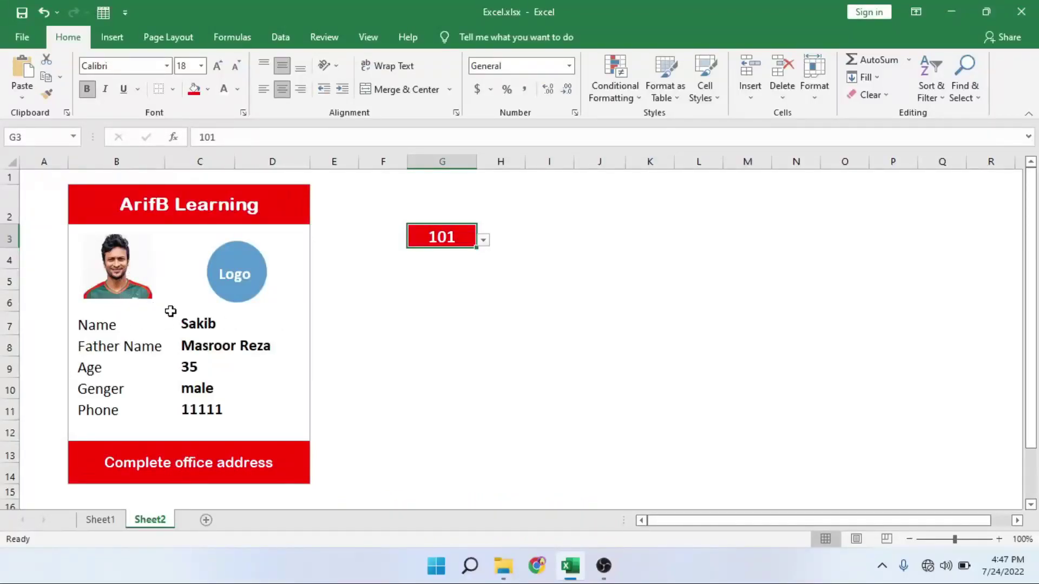
Step: Switch the ID selector in G3 of the finished card to 102 and then to 103
click(483, 240)
click(464, 262)
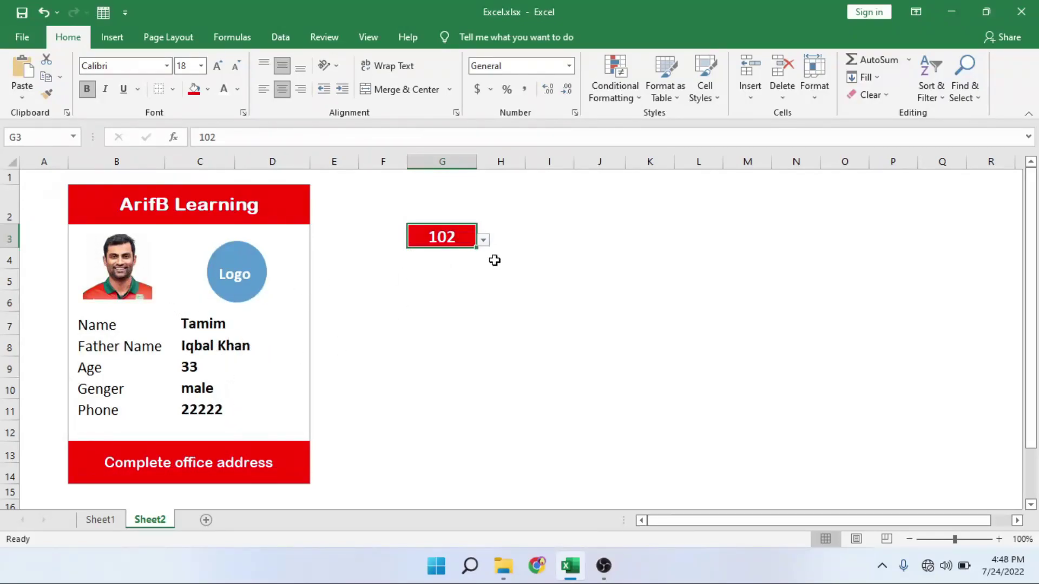
click(483, 241)
click(448, 275)
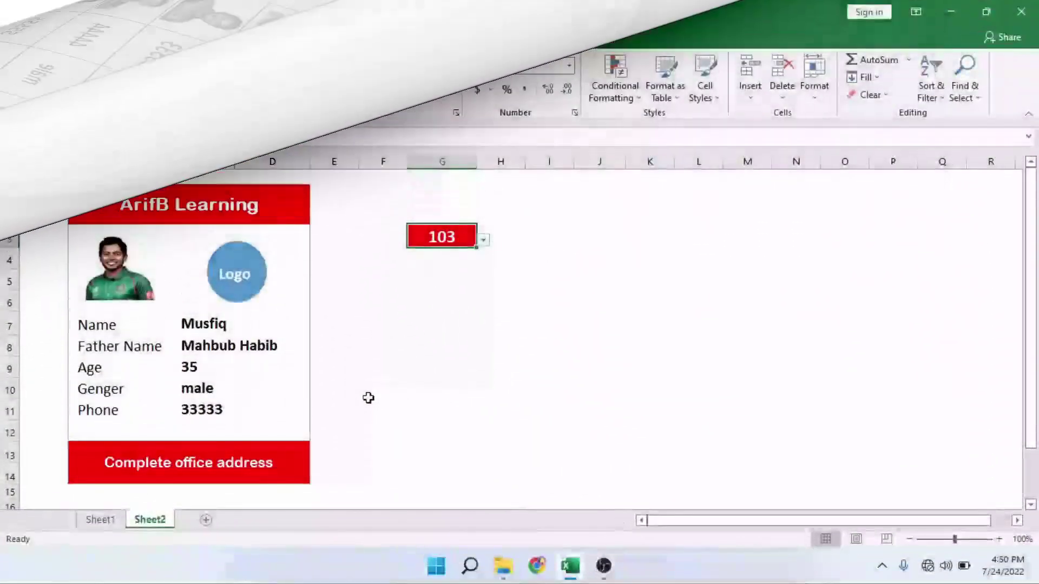
Step: Add a new worksheet and raise the font size of range B2:D14 to 14
click(206, 521)
drag(92, 192, 180, 369)
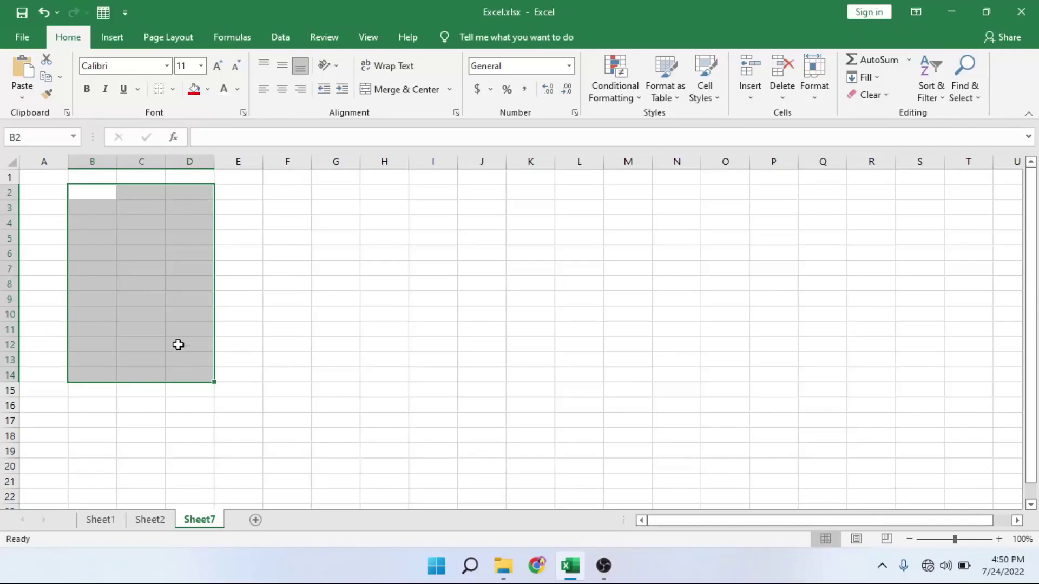
click(222, 68)
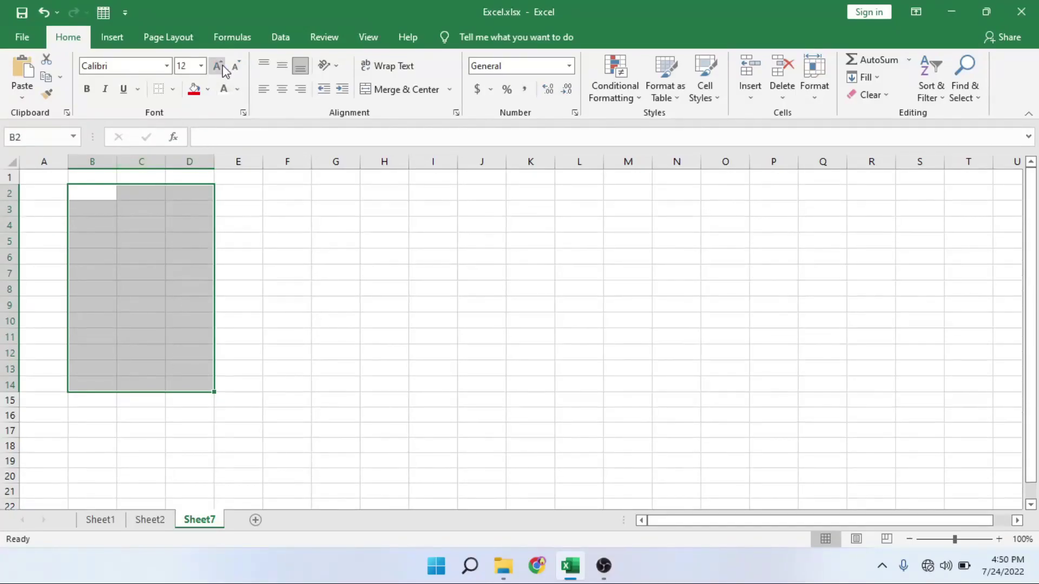
click(222, 68)
Step: Put an outside border around B2:D14 and widen columns B to D for the card layout
click(172, 89)
click(208, 237)
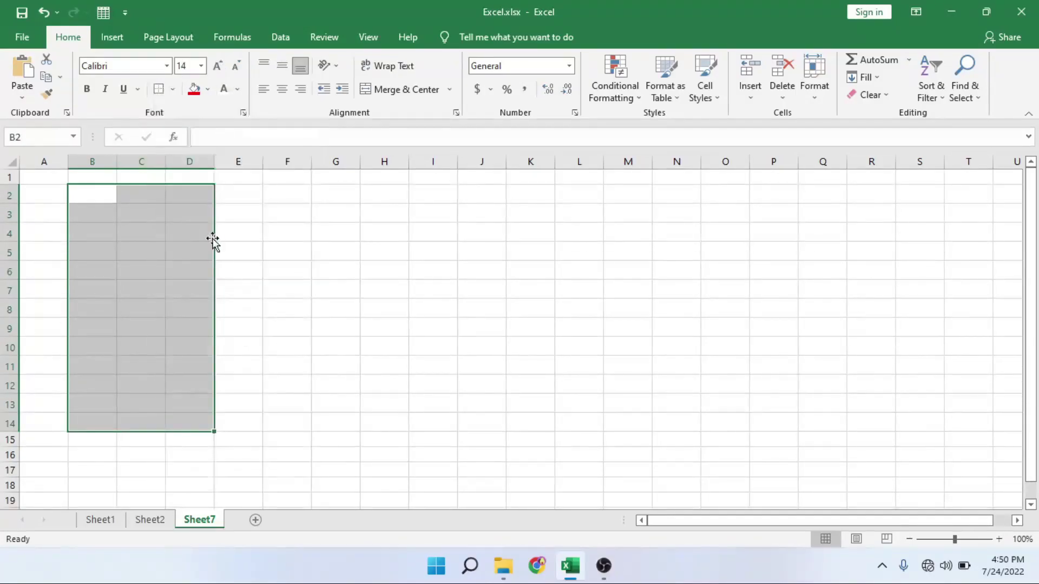
drag(168, 162, 193, 162)
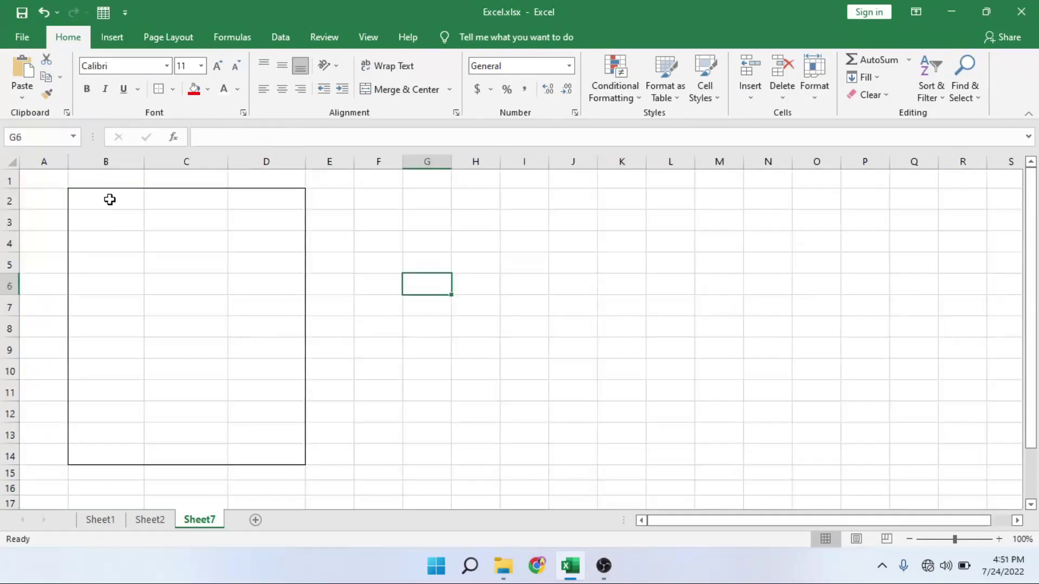
Step: Merge and center B2:D3 as the card header, with wrapped text, a red fill and white font color
drag(110, 200, 253, 215)
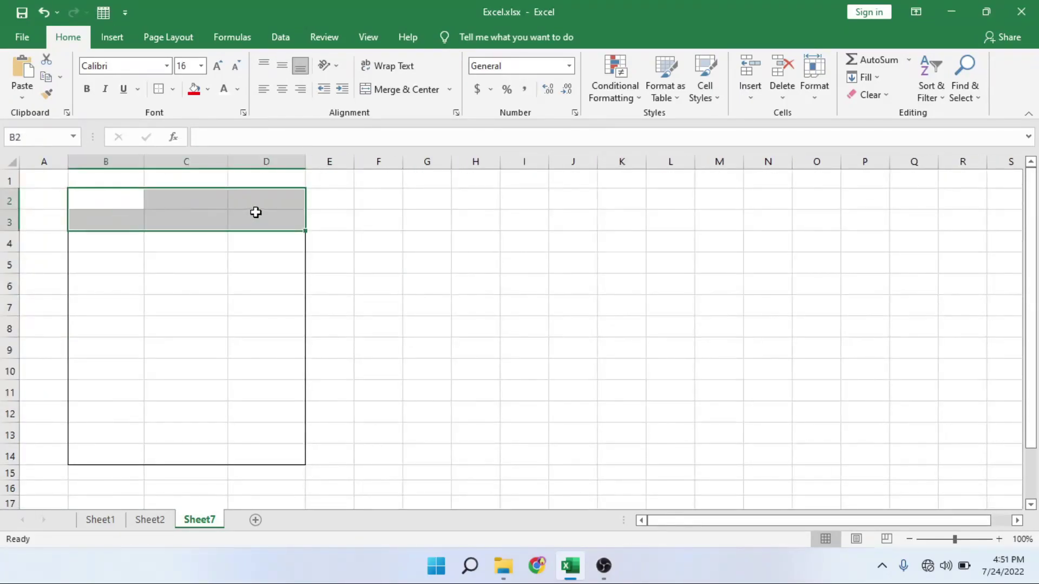
click(406, 89)
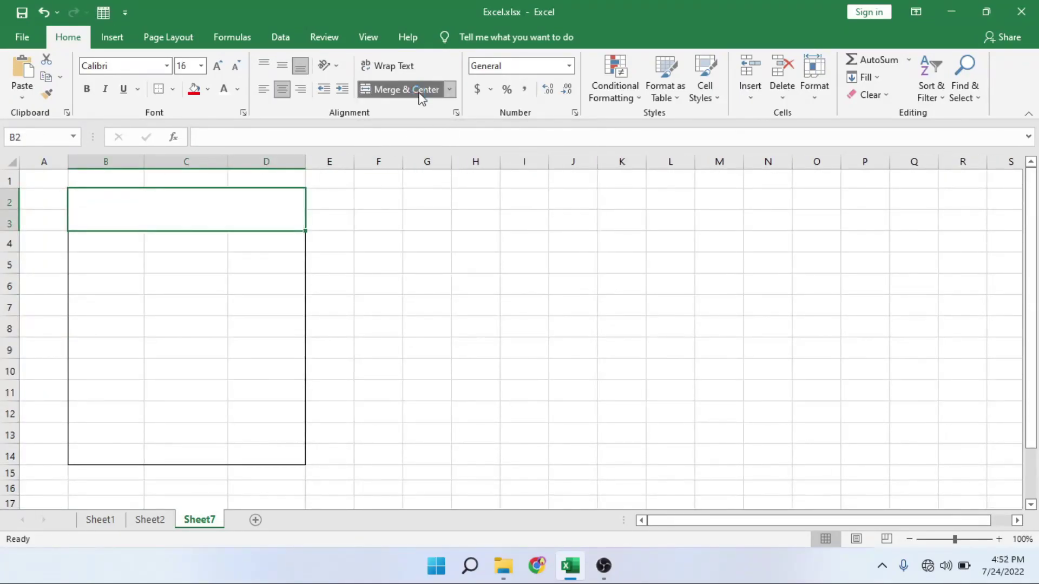
click(390, 66)
click(194, 89)
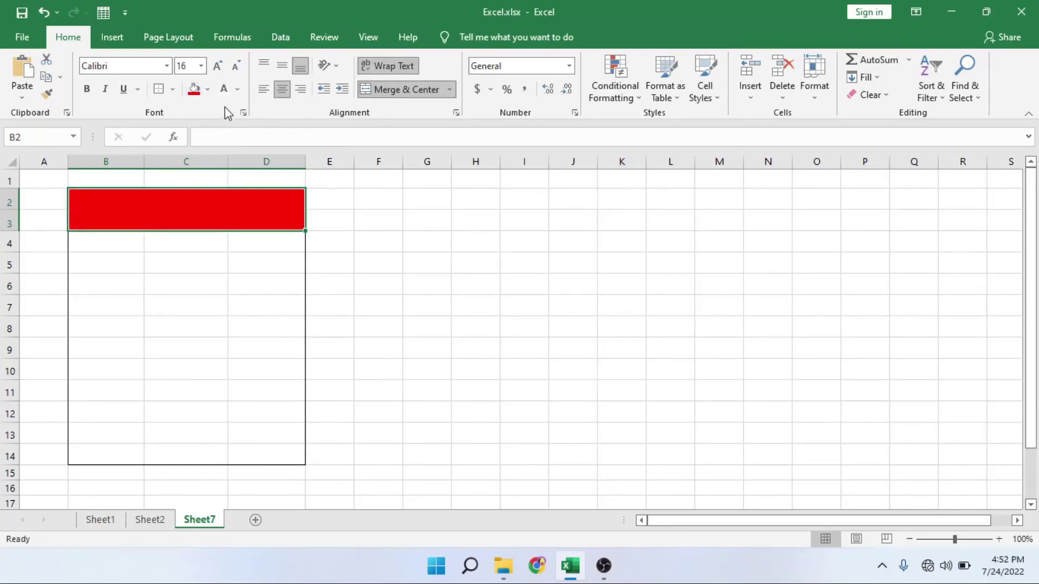
click(238, 90)
click(227, 142)
Step: Enter the title "ArifB Learning" in the red header cell and make it bold
key(Caps_Lock)
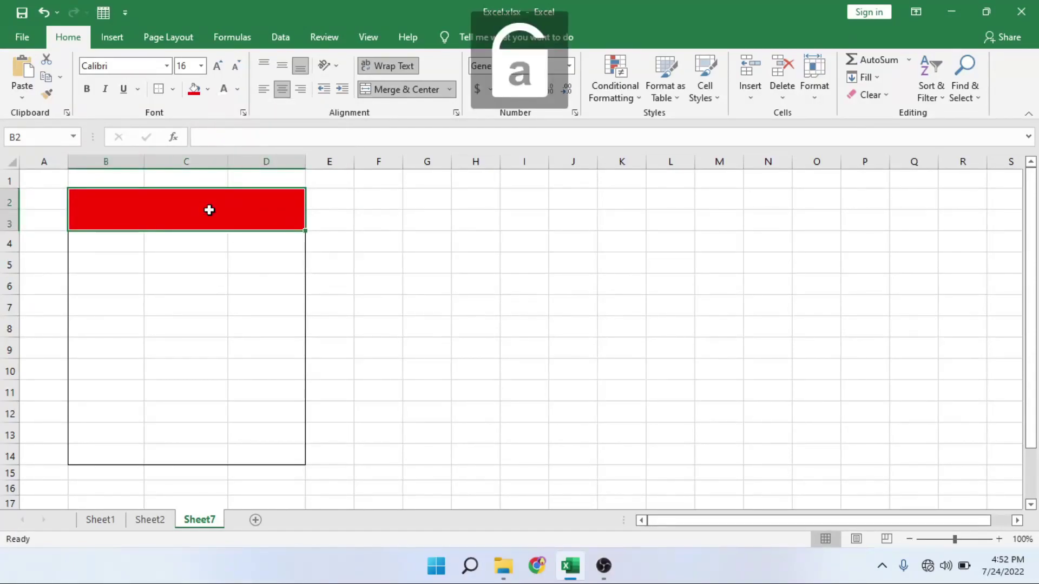
text(a)
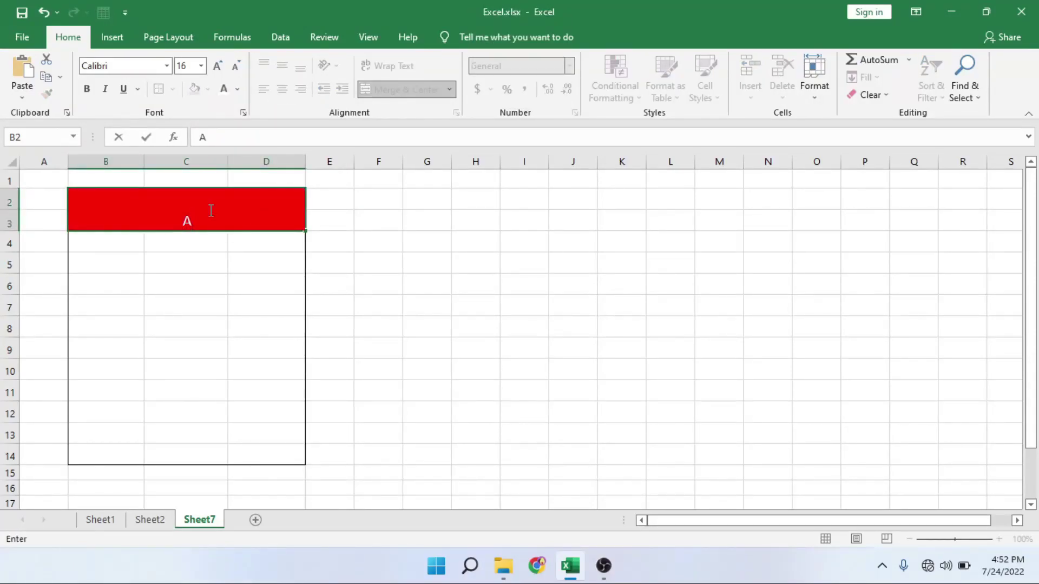
text(rifB Learning)
drag(234, 221, 141, 221)
key(ctrl+b)
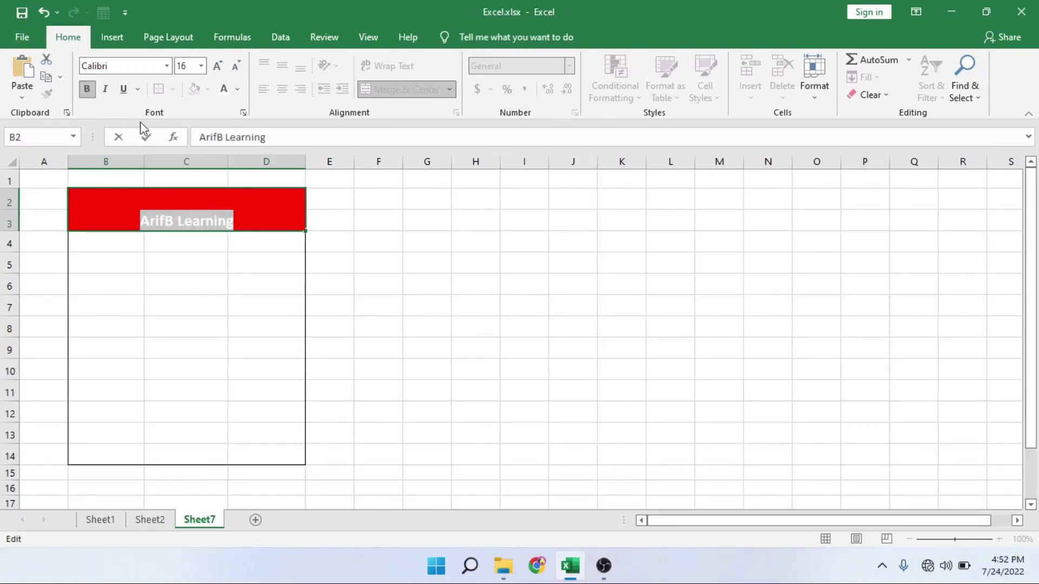
key(ctrl+Return)
Step: Middle-align the header title vertically and increase its font size by three steps
click(282, 66)
click(217, 65)
click(217, 65)
click(217, 66)
click(379, 327)
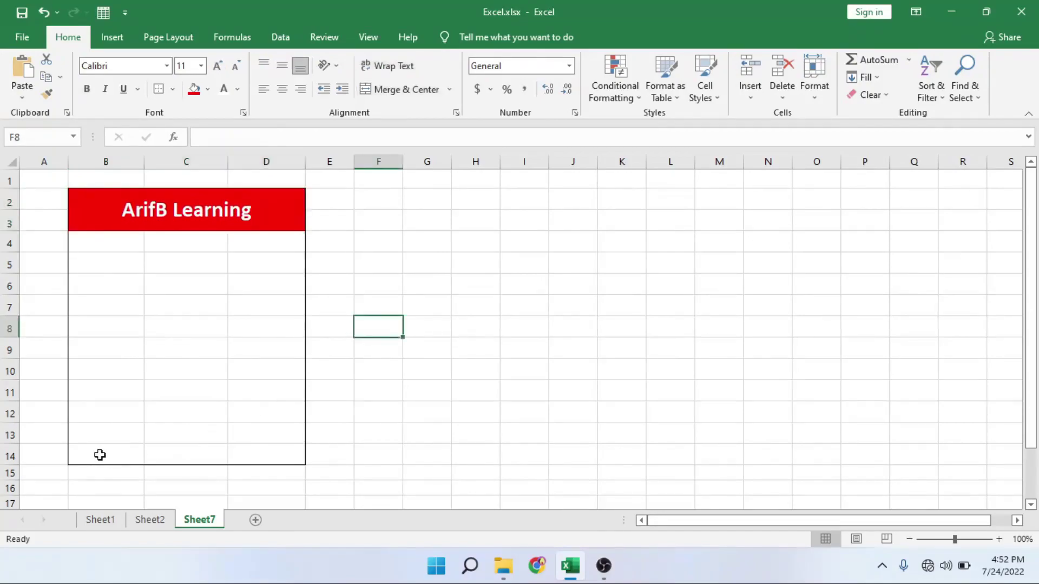
Step: Merge and center B13:D14 as the card footer, with wrapped text, middle alignment, font size 18 and a red fill
drag(103, 436, 250, 453)
click(407, 90)
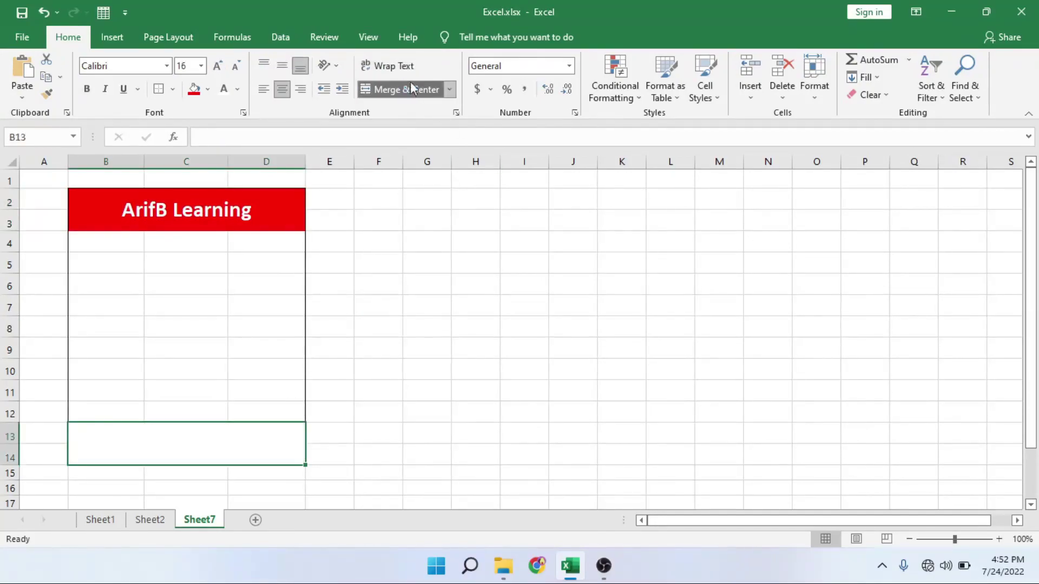
click(397, 65)
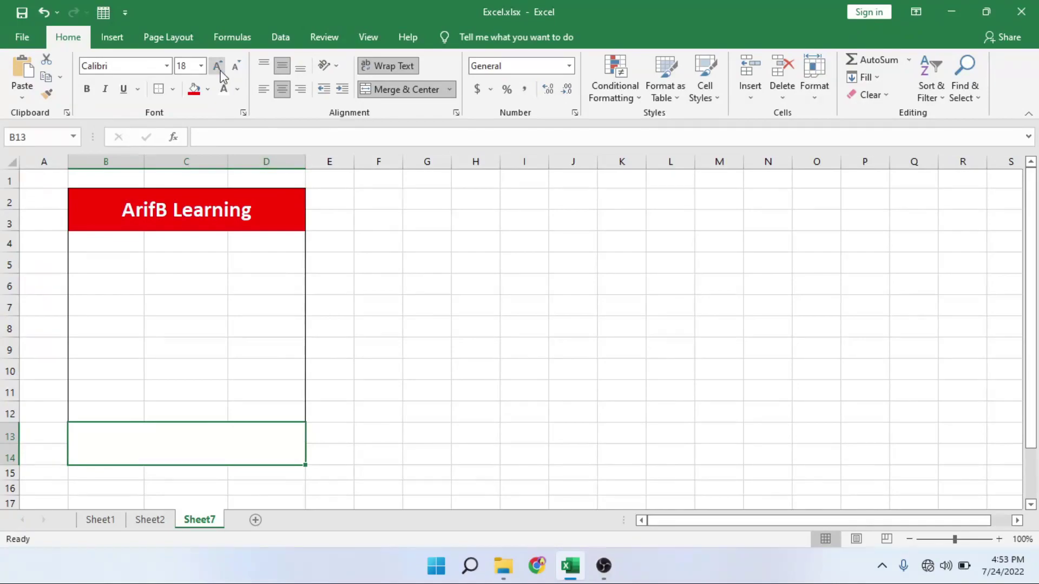
click(194, 89)
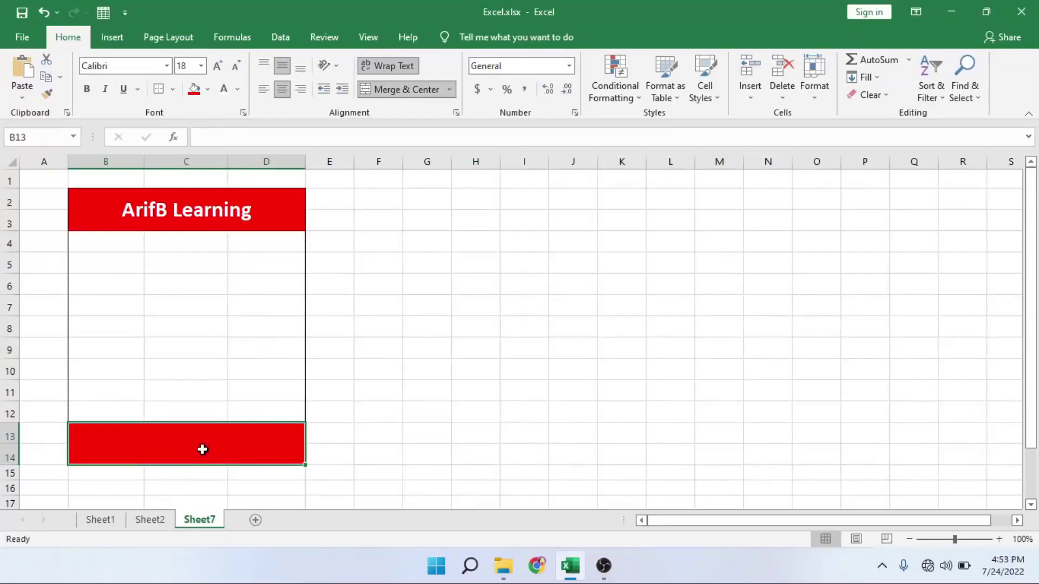
Step: Enter "Complete Office Adress" in the footer, make it bold and reduce its font size by one step
text(Comp)
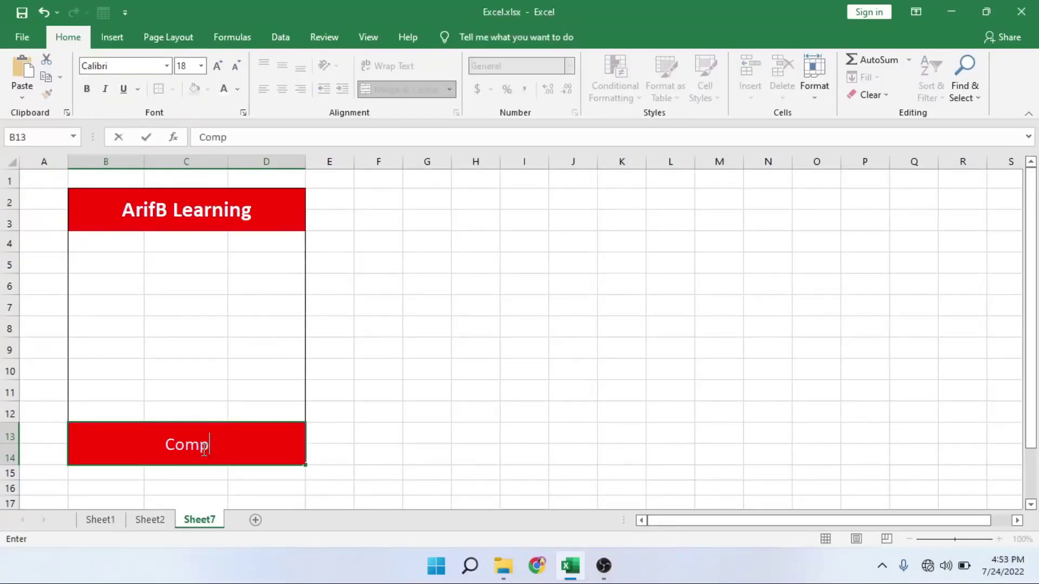
text(lete Office Adress)
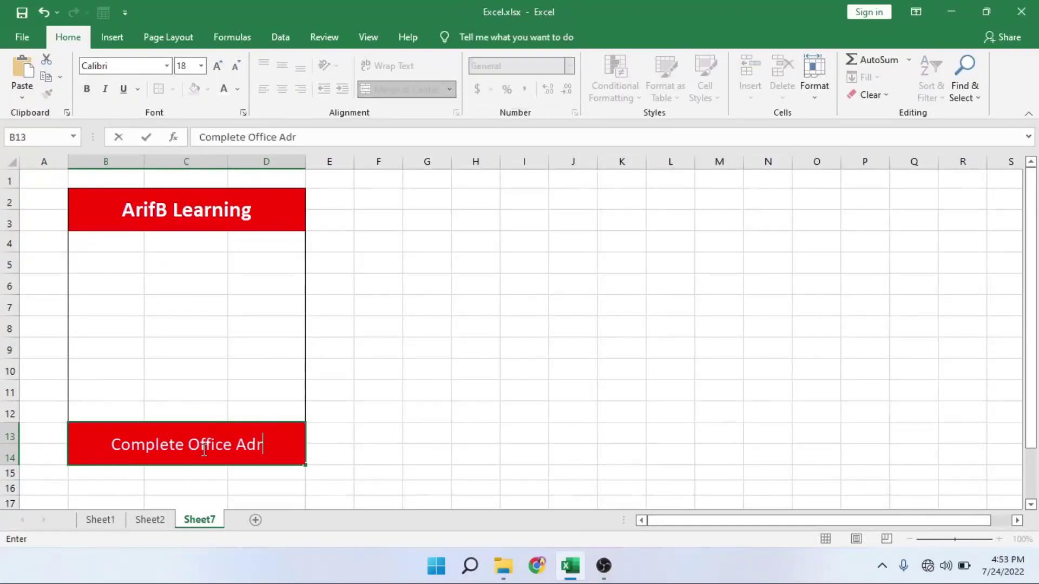
click(146, 137)
click(87, 88)
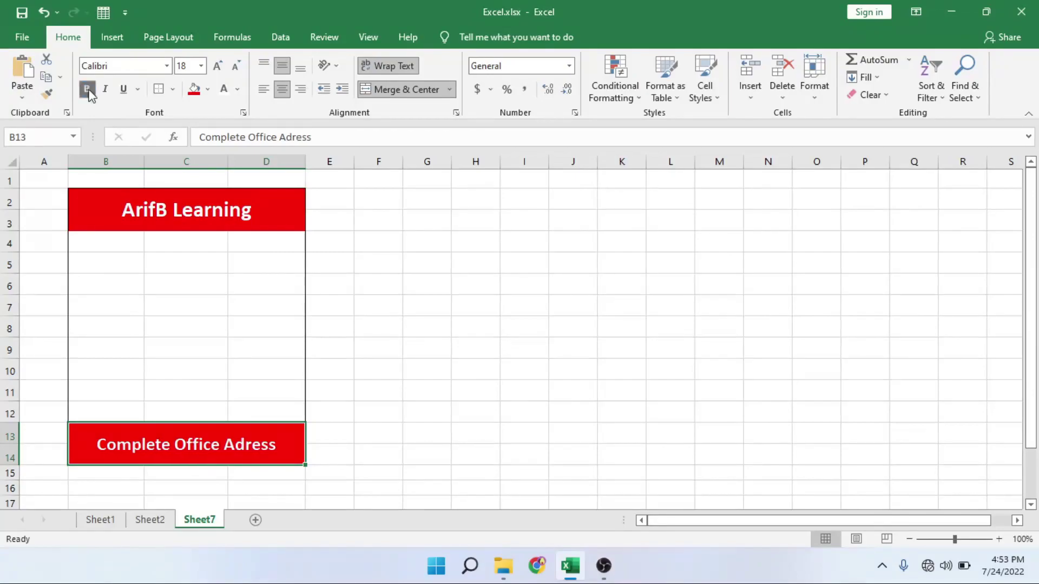
click(237, 66)
click(427, 371)
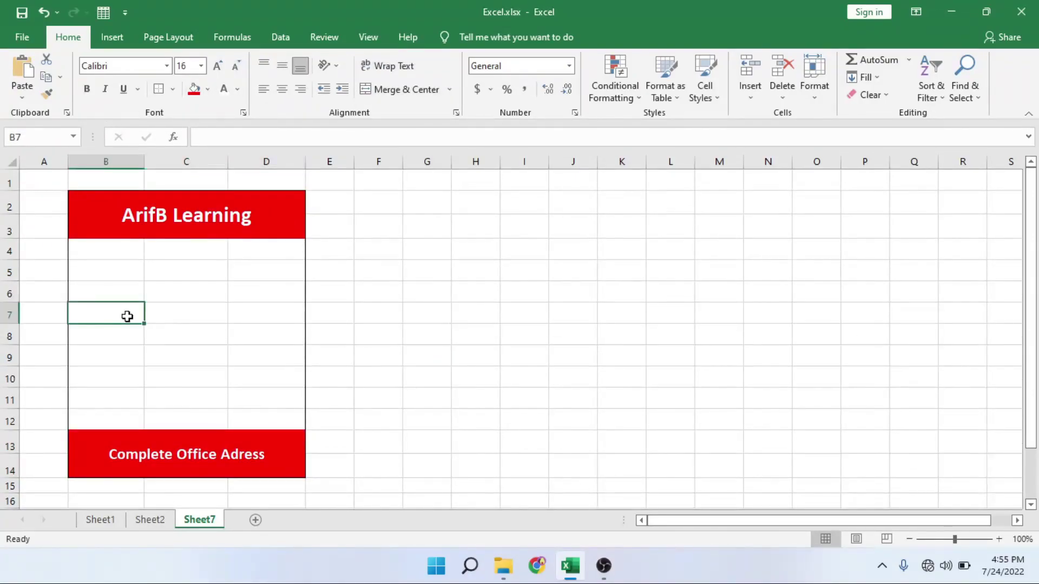
Step: Enter the labels "Name" in B7 and "Father Name" in B8
key(Caps_Lock)
text(Name)
key(Return)
key(Caps_Lock)
text(Fa)
key(Caps_Lock)
text(ther Nam)
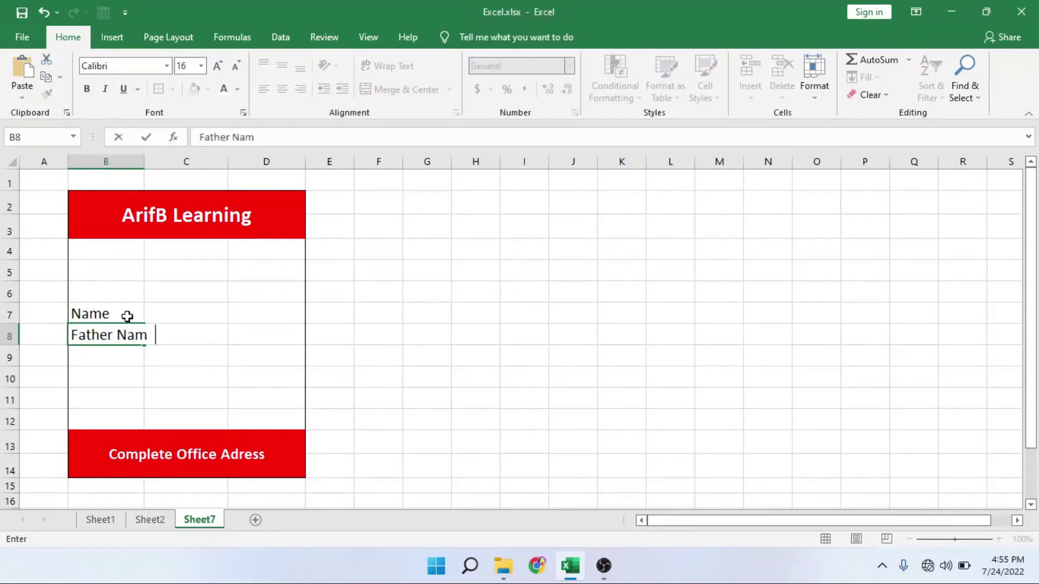
key(Return)
Step: Enter the labels "Age", "Gender" and "Phone" in cells B9 to B11
key(Caps_Lock)
text(A)
key(Caps_Lock)
text(ge)
key(Return)
key(Caps_Lock)
text(G)
key(Caps_Lock)
text(ende)
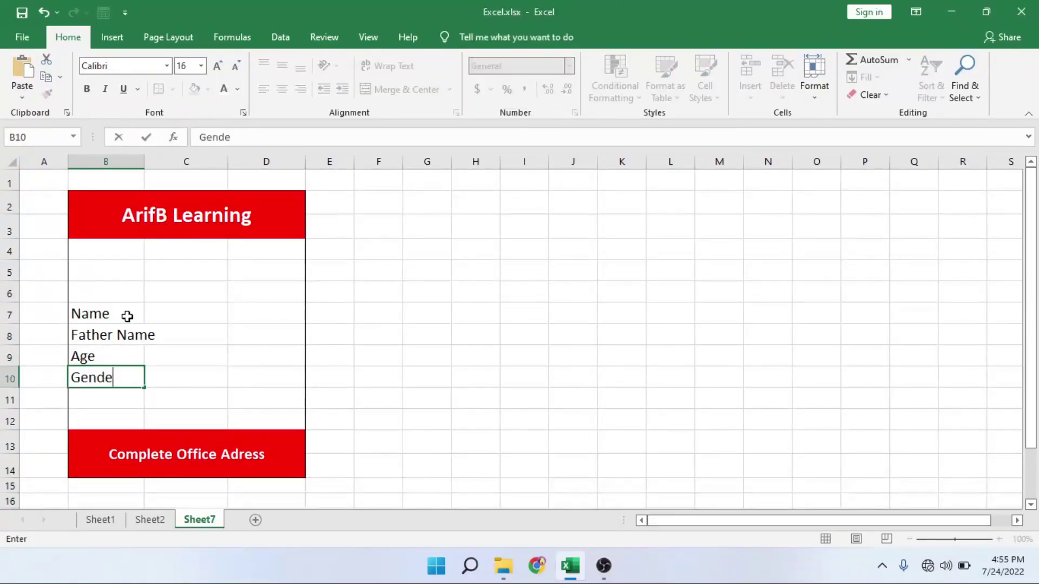
text(r)
key(Return)
key(Caps_Lock)
text(P)
key(Caps_Lock)
text(hone)
Step: Set the five field labels in B7:B11 to font size 14 and indent them by one level
drag(127, 316, 127, 395)
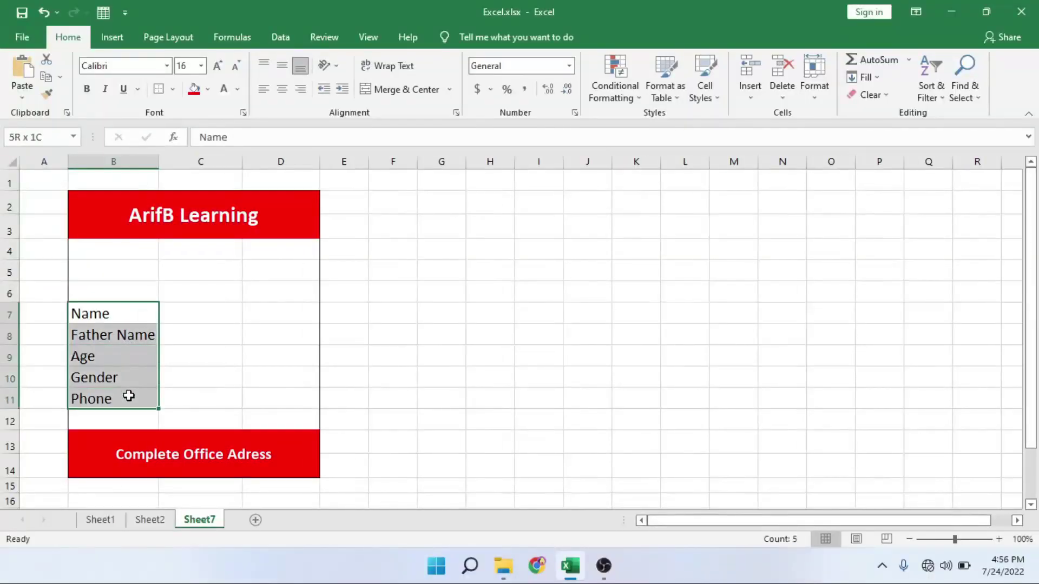
click(236, 67)
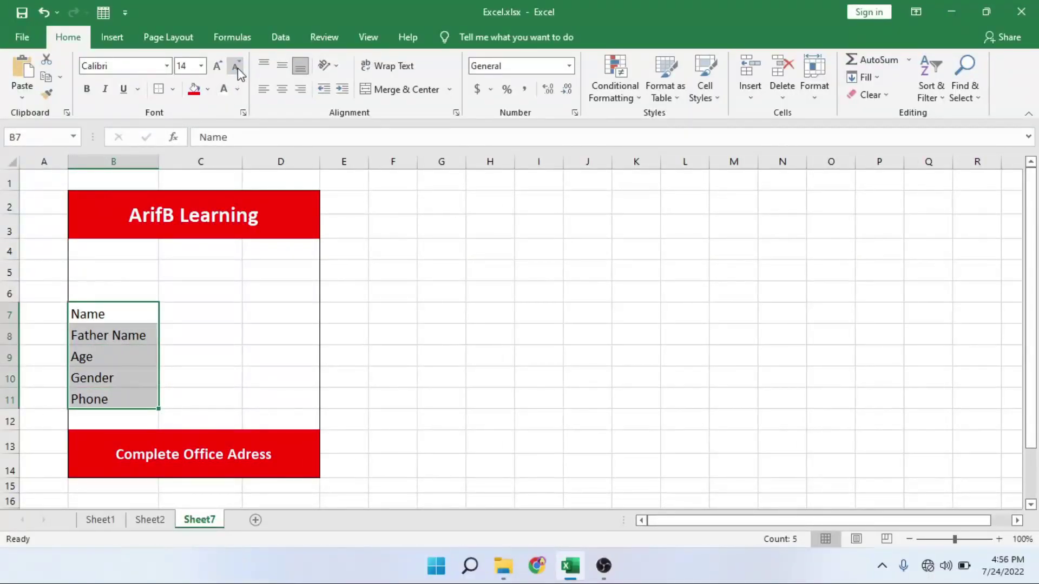
click(342, 90)
click(459, 373)
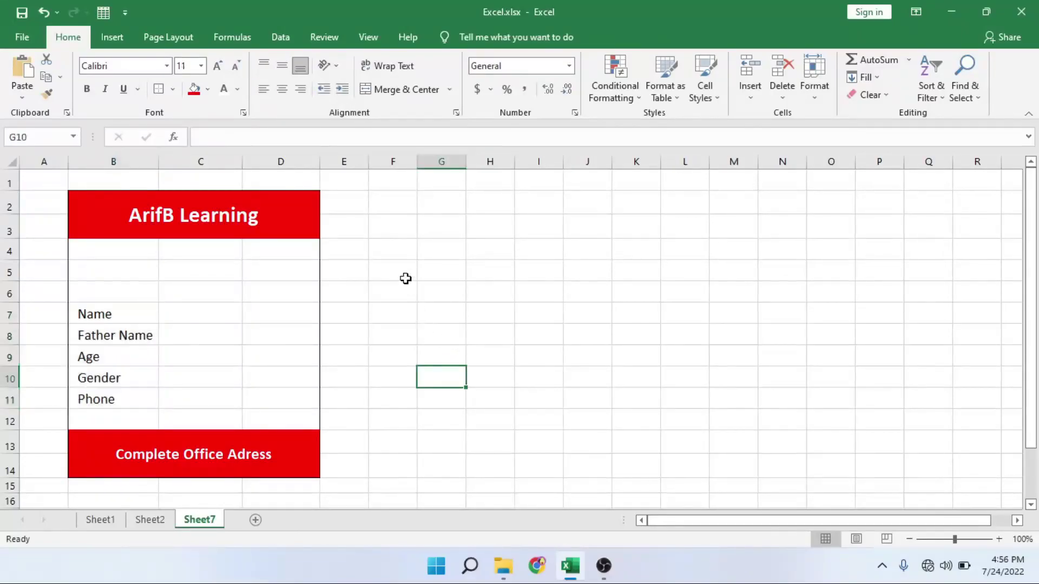
Step: Merge and center columns C and D separately in each row from 7 to 11, beside the field labels
click(203, 319)
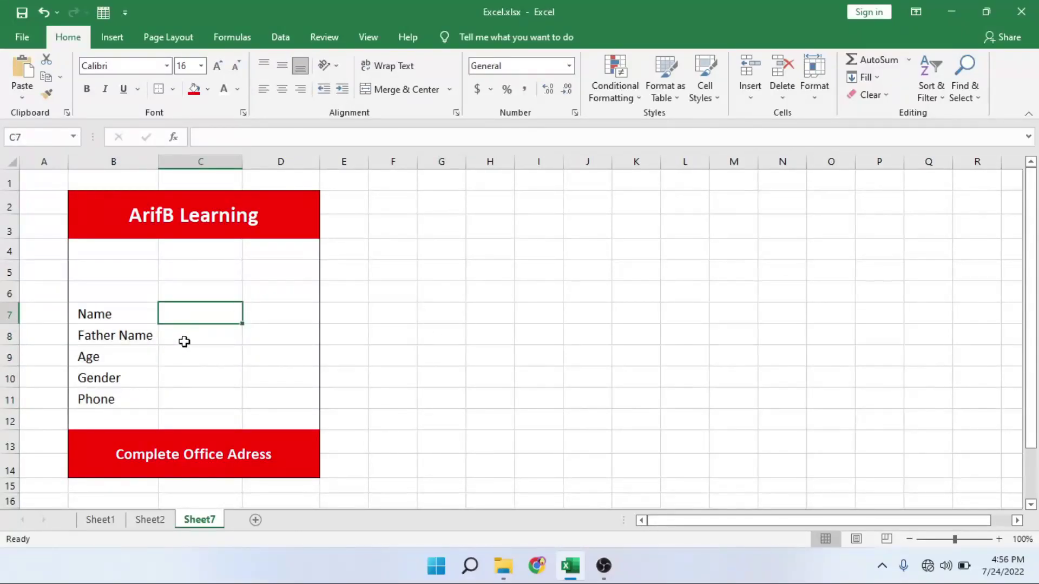
drag(223, 319, 274, 335)
click(410, 93)
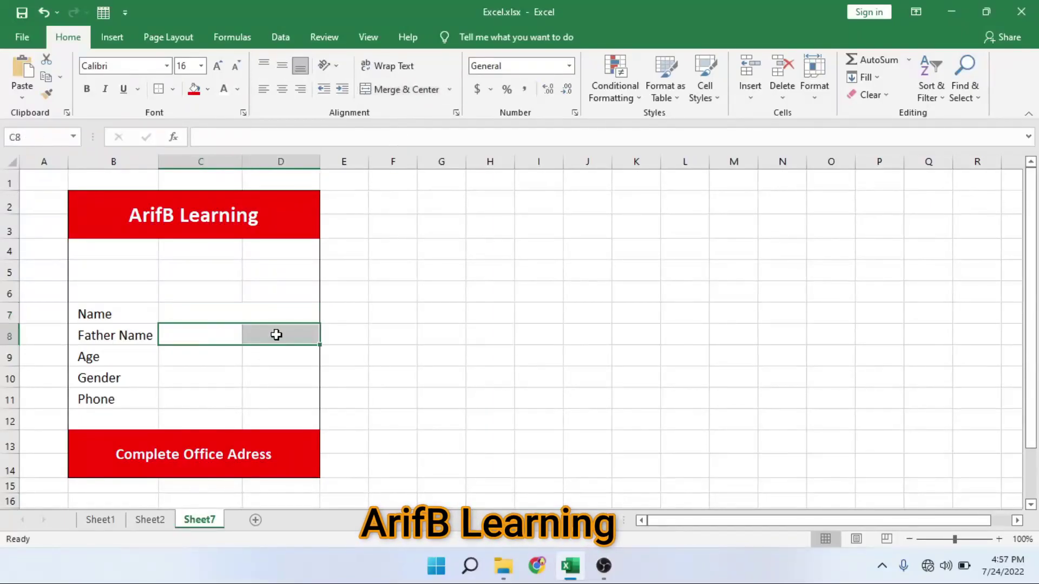
click(410, 93)
drag(216, 357, 280, 355)
key(F4)
drag(233, 378, 287, 377)
click(411, 89)
drag(219, 399, 259, 399)
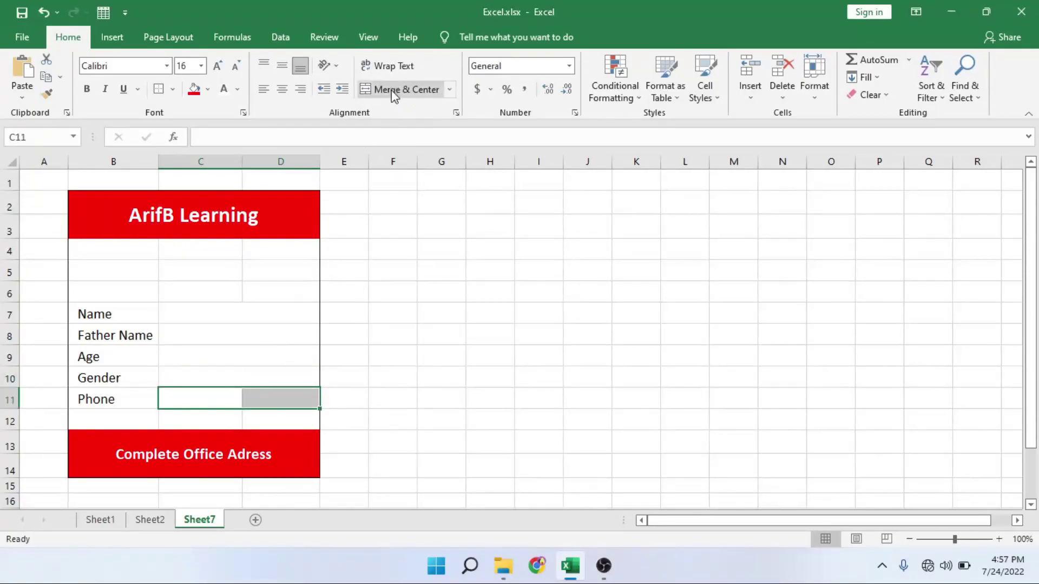
click(411, 89)
click(245, 316)
Step: Add list data validation to cell H4 of Sheet7, using the IDs in Sheet1 cells B3:B7 as the source
click(100, 519)
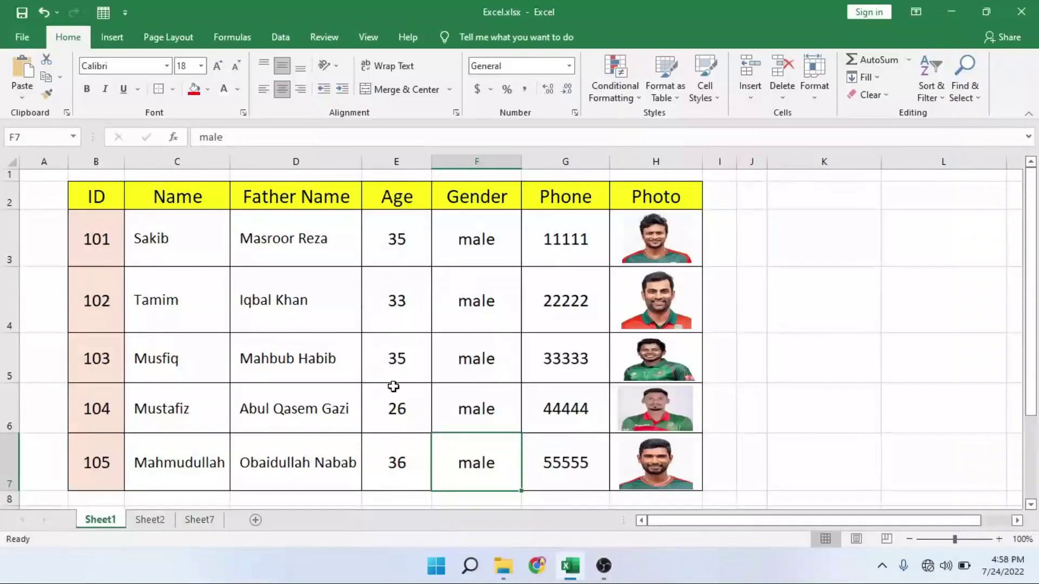
click(200, 521)
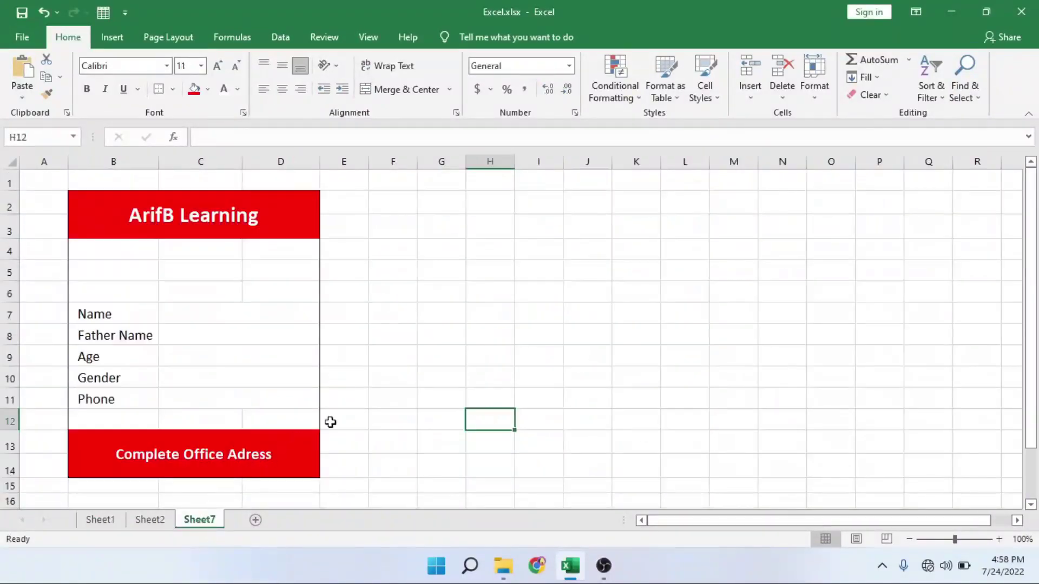
click(484, 253)
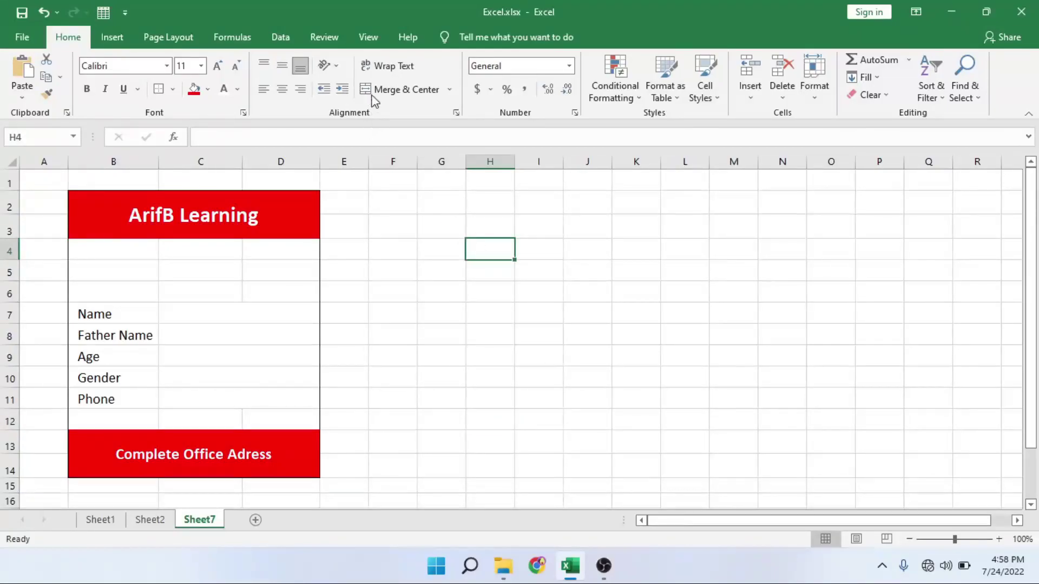
click(281, 38)
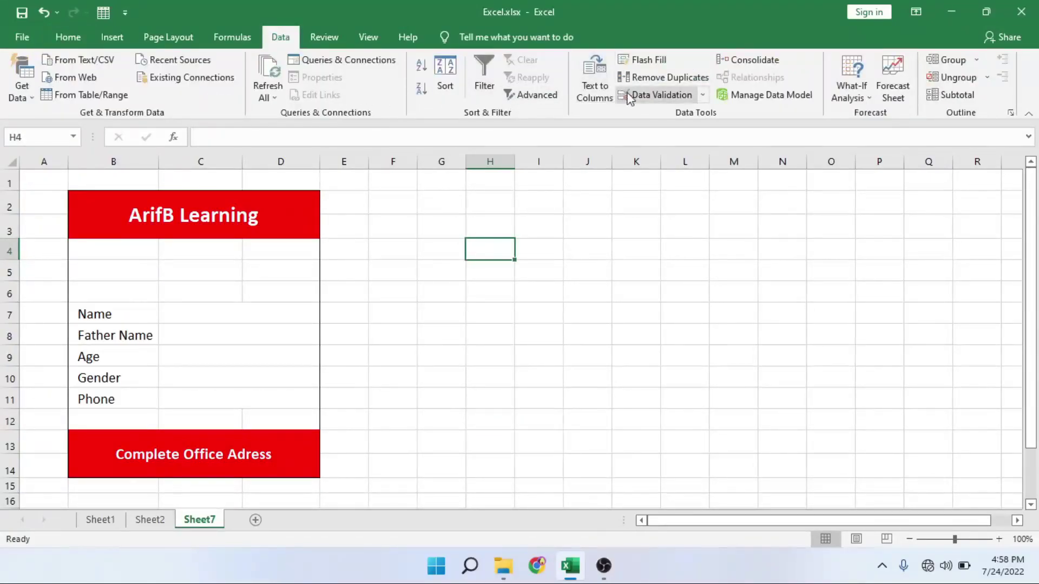
click(661, 97)
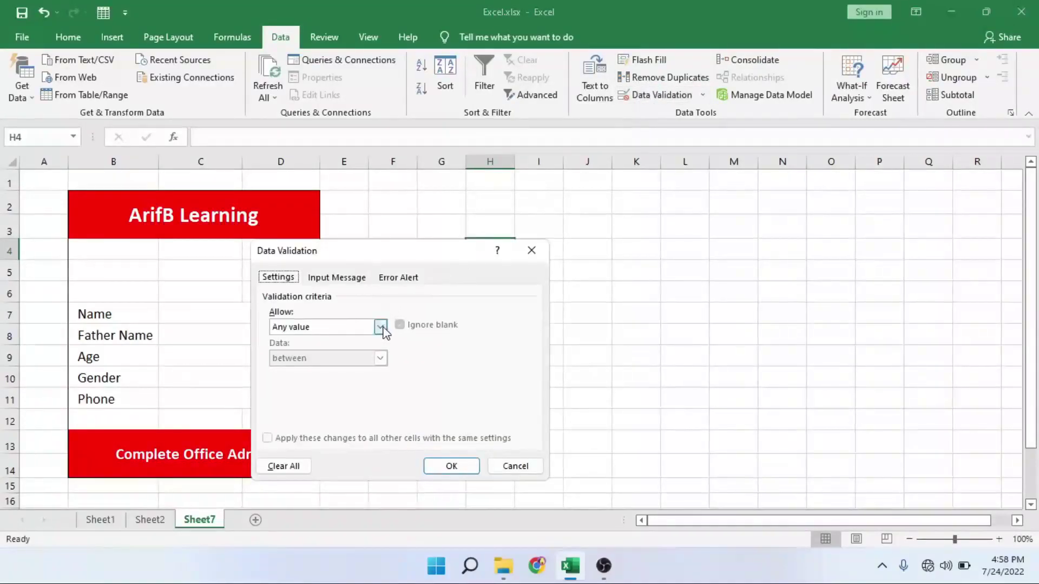
click(380, 326)
click(312, 370)
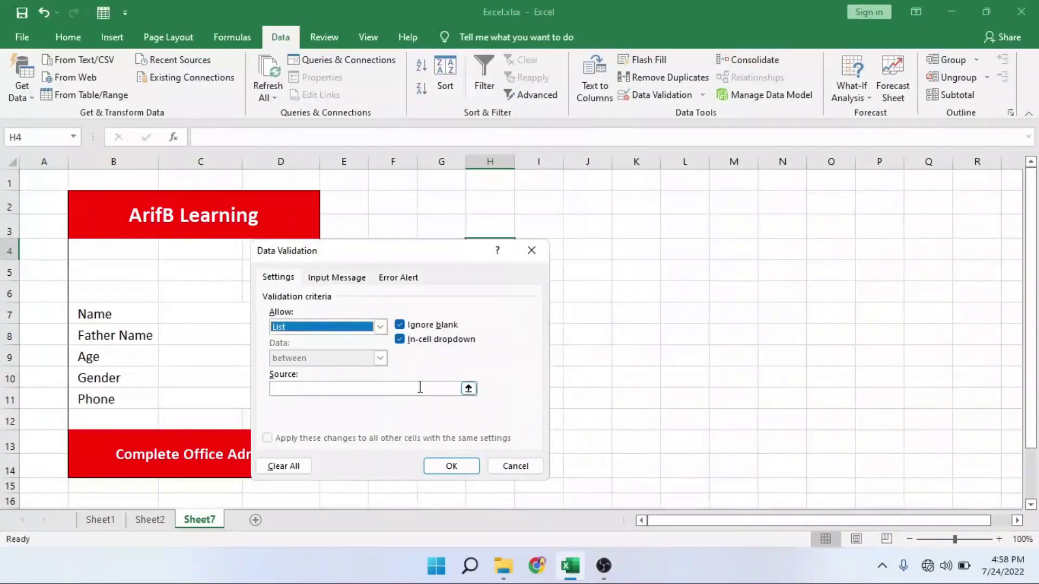
click(418, 389)
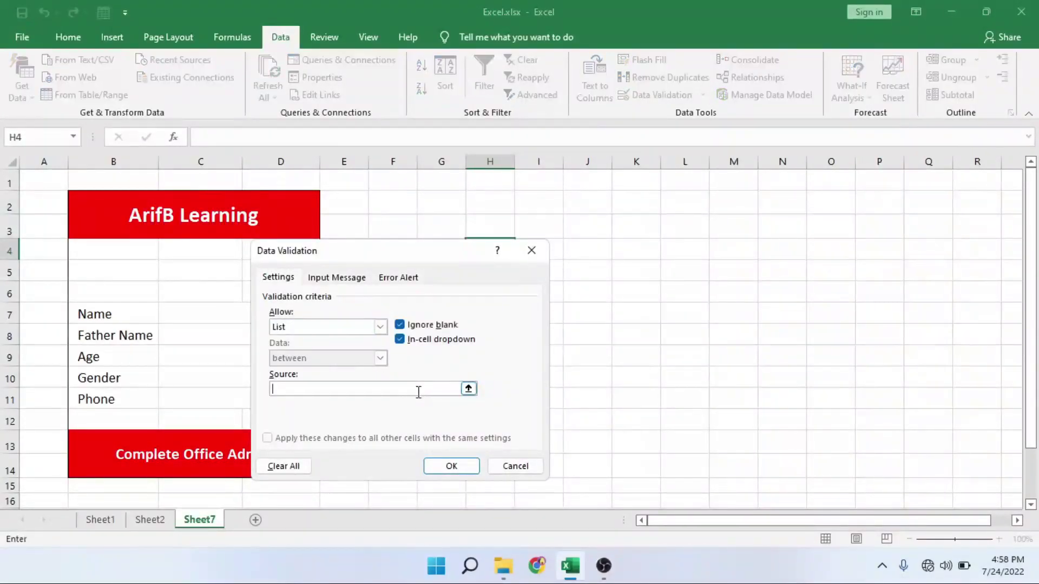
click(101, 520)
click(93, 238)
drag(93, 238, 97, 462)
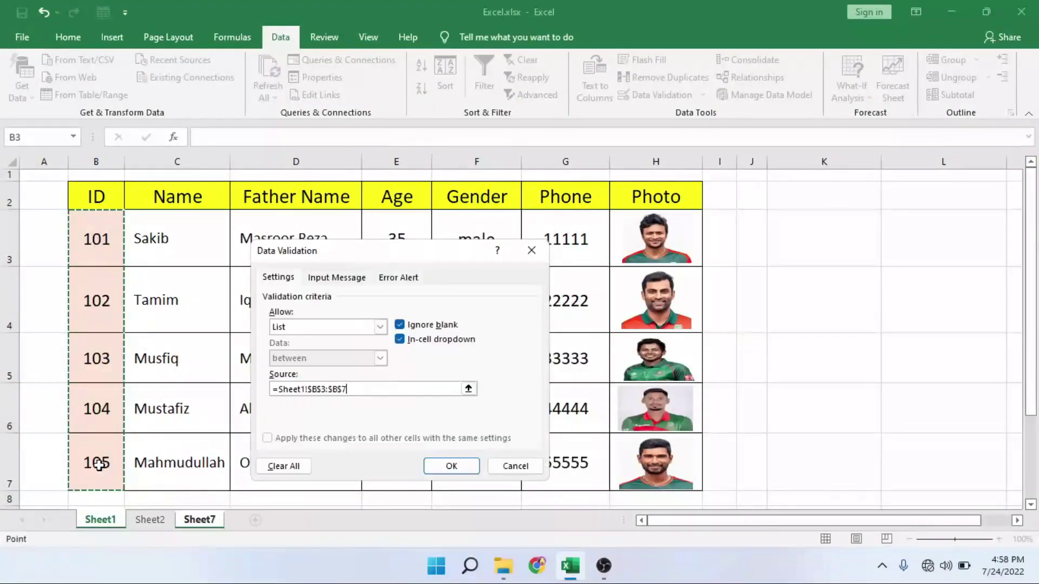
click(451, 466)
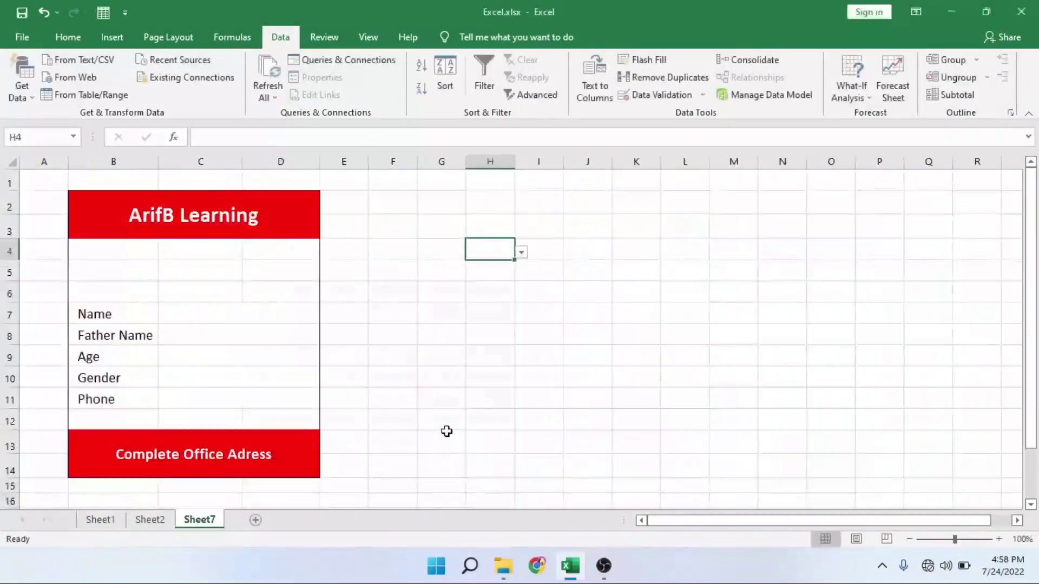
Step: Pick ID 102 from the drop-down list in H4 and make the cell bold
click(522, 253)
click(503, 275)
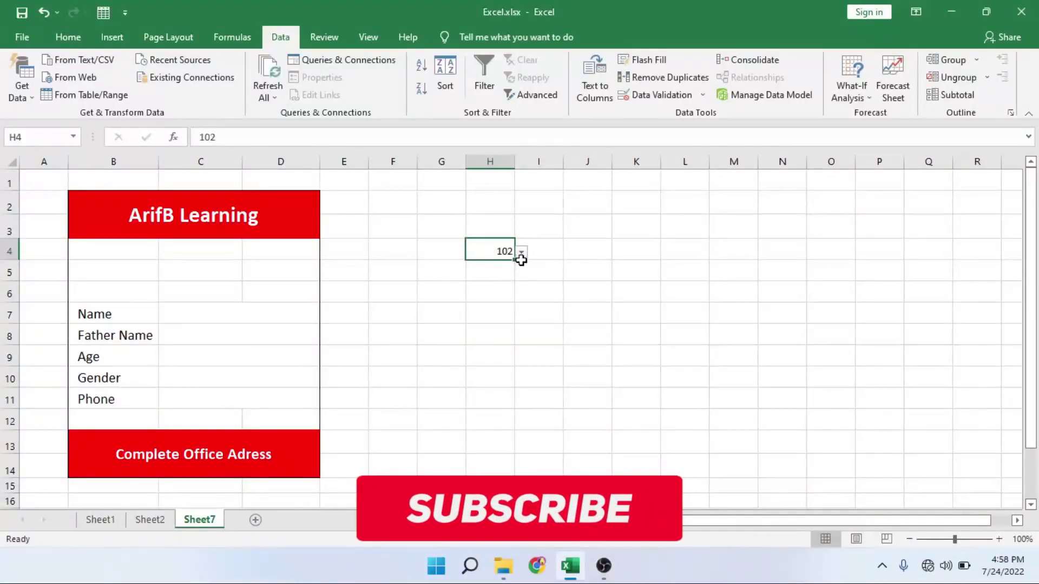
click(67, 36)
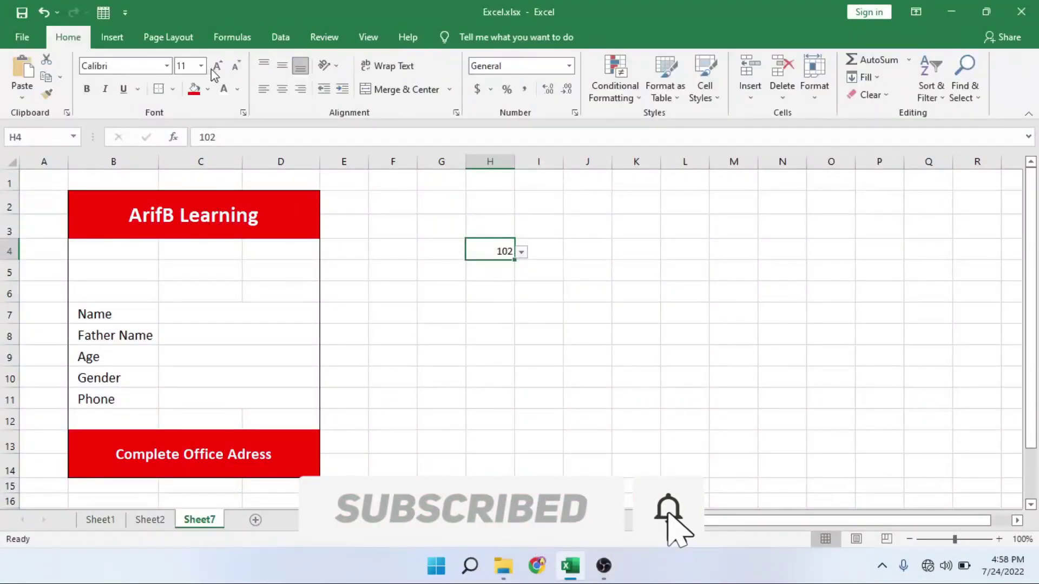
click(87, 89)
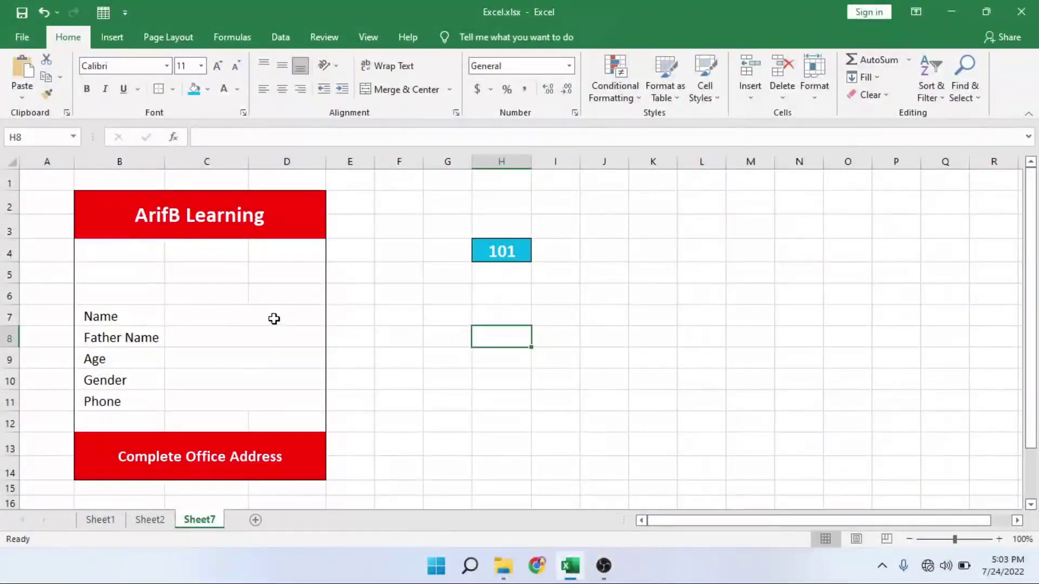
Step: Enter the formula =VLOOKUP(H4,Sheet1!B2:H7,2,0) in C7 to look up the name for the selected ID
click(274, 319)
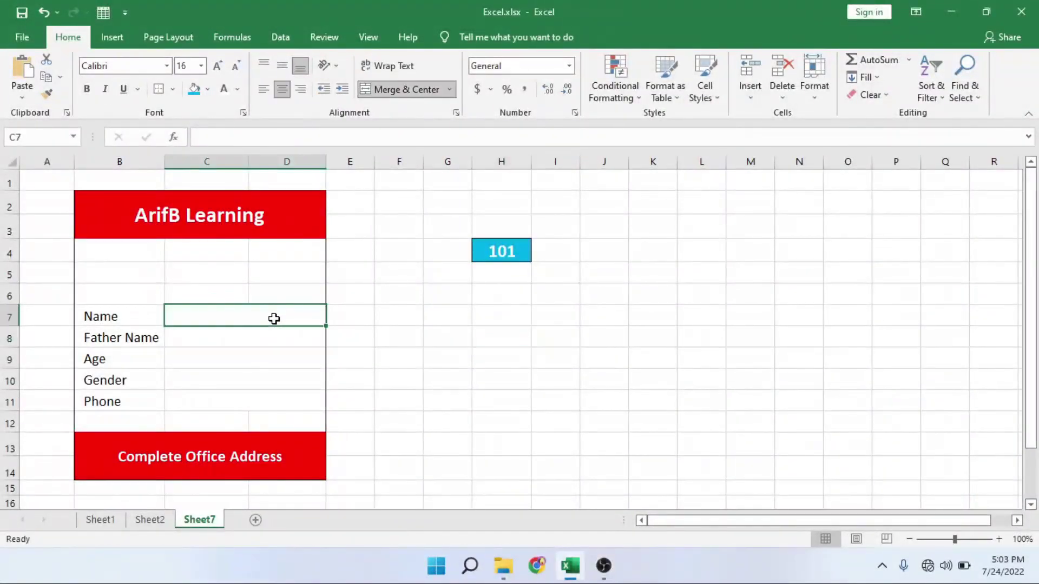
text(=)
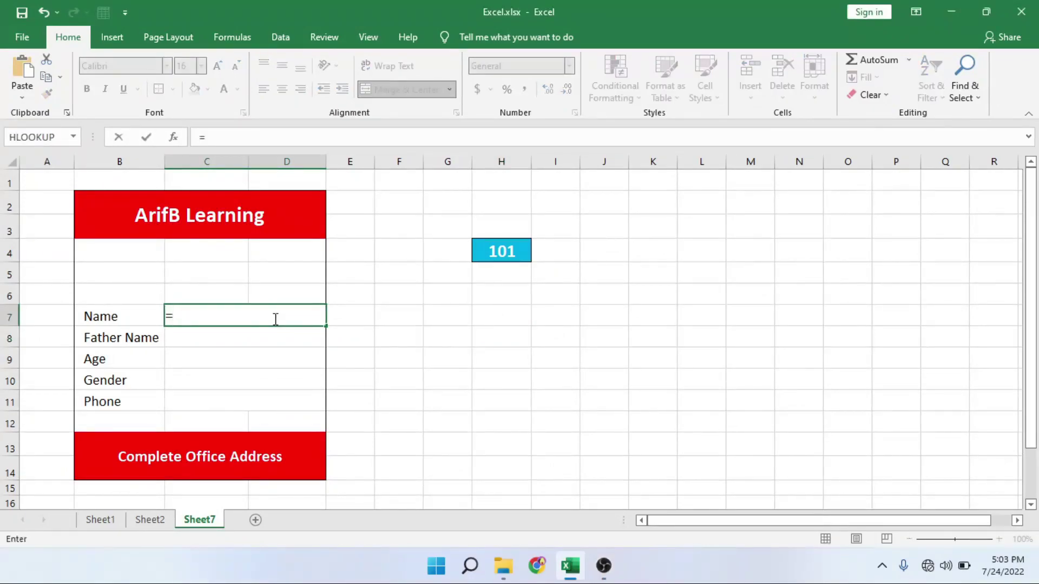
text(vl)
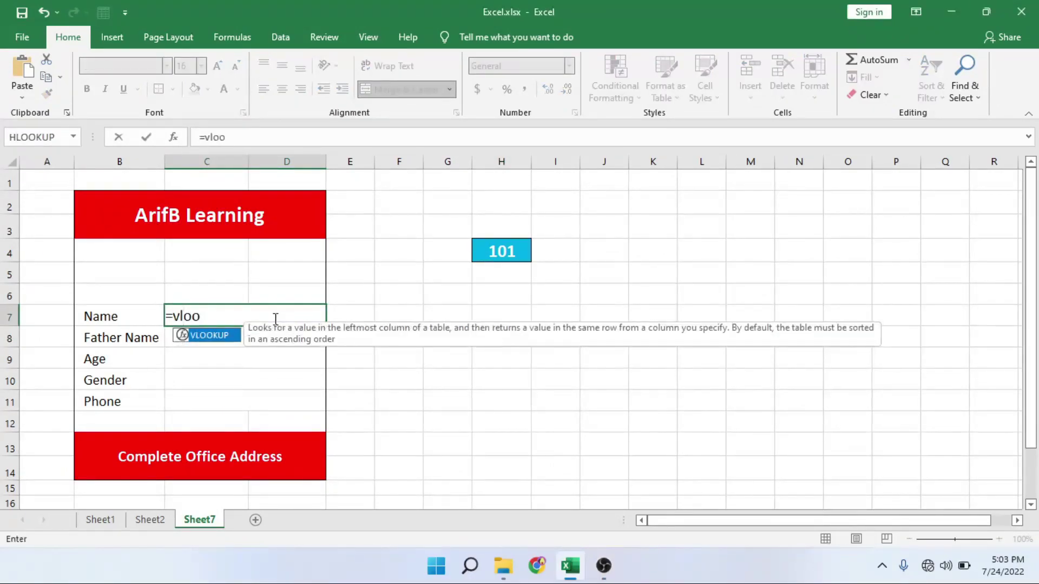
text(oo)
key(Tab)
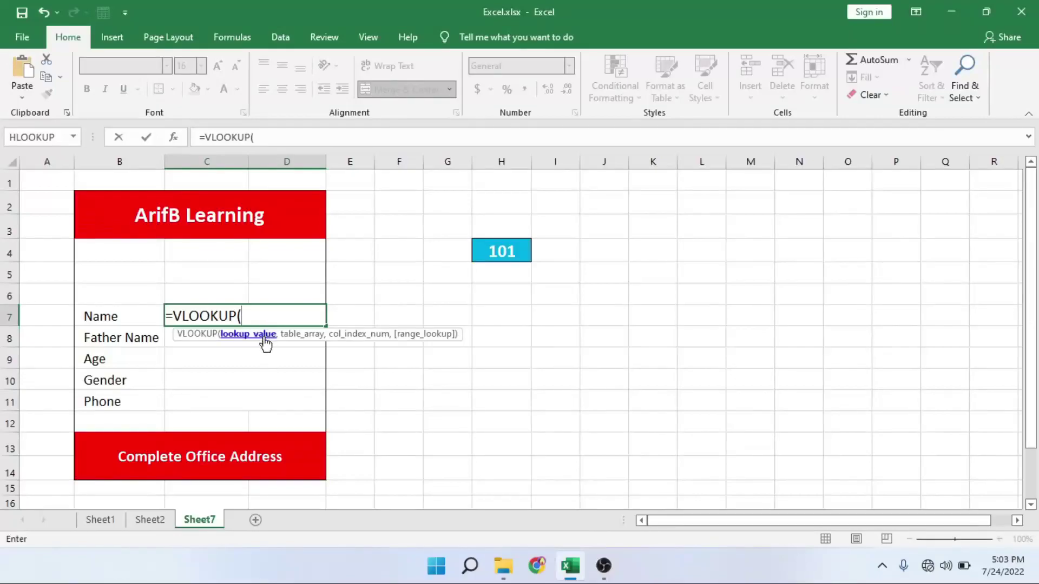
click(494, 256)
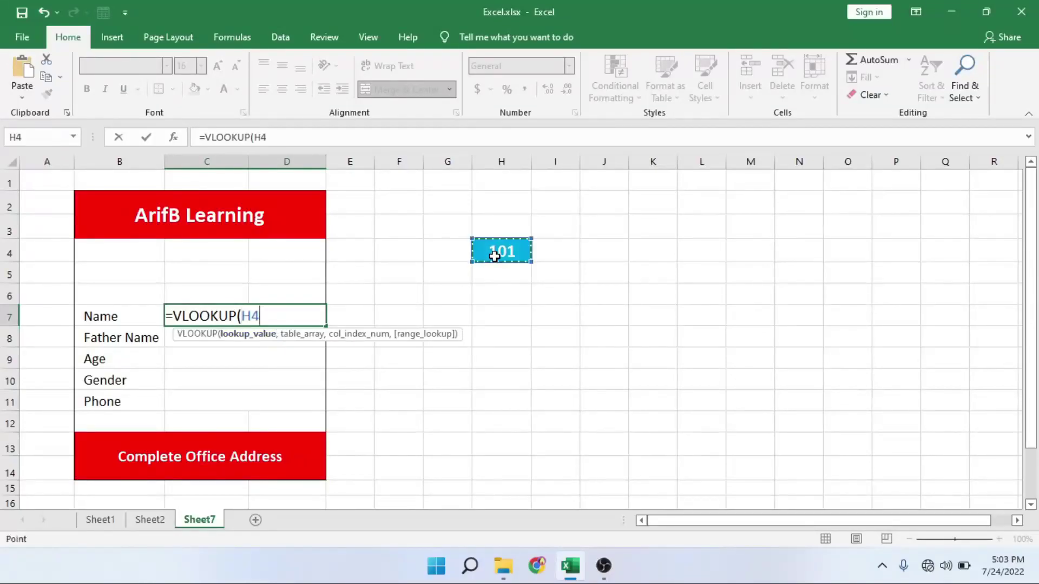
text(,)
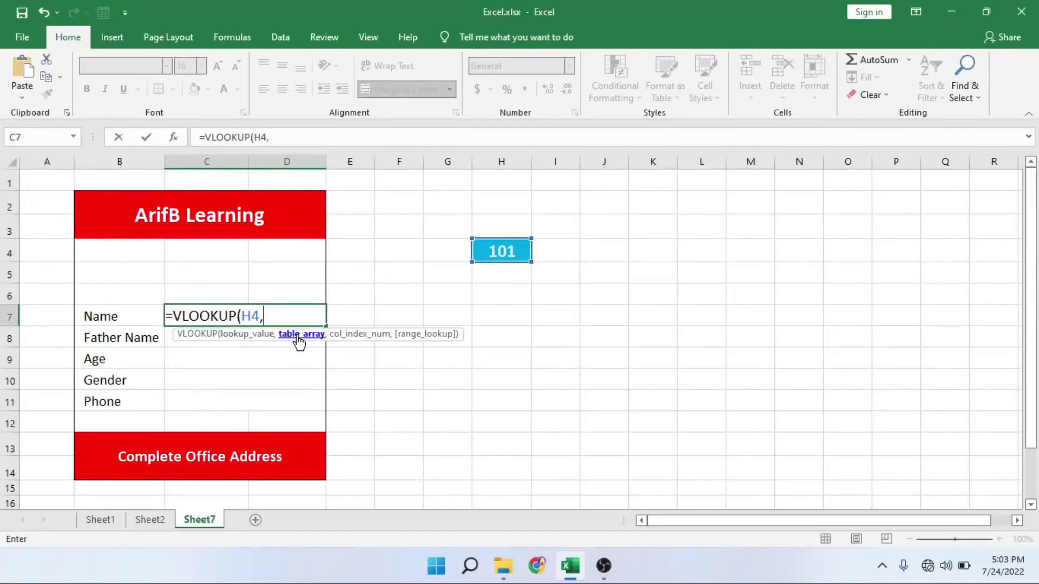
click(101, 519)
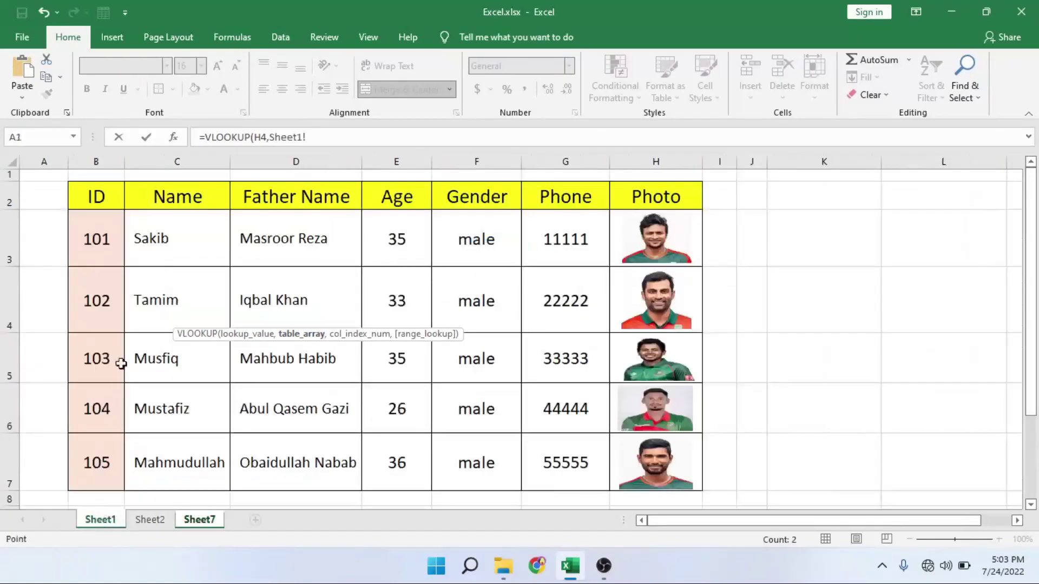
drag(80, 202, 671, 482)
text(,)
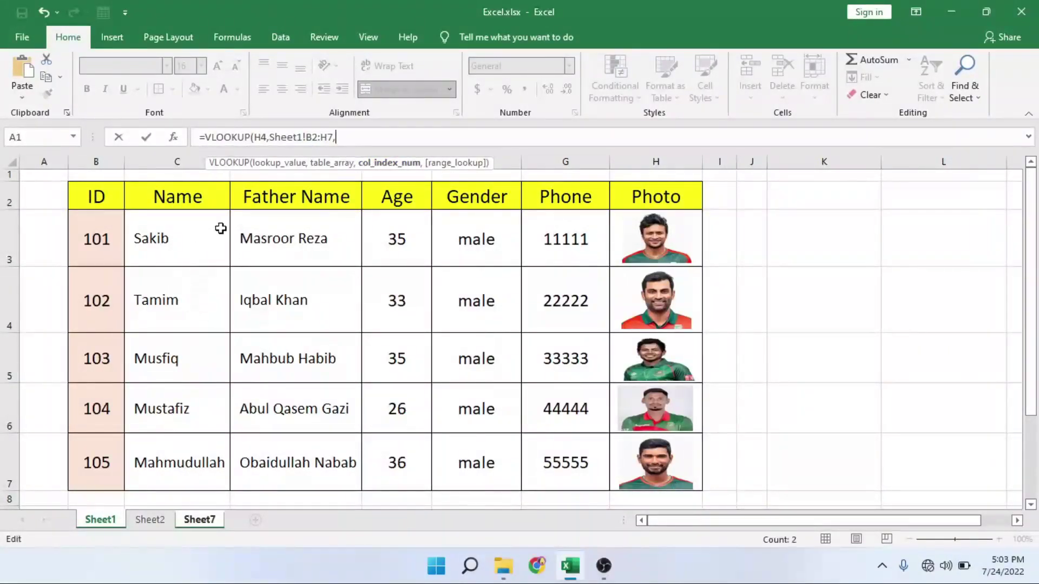
text(2,)
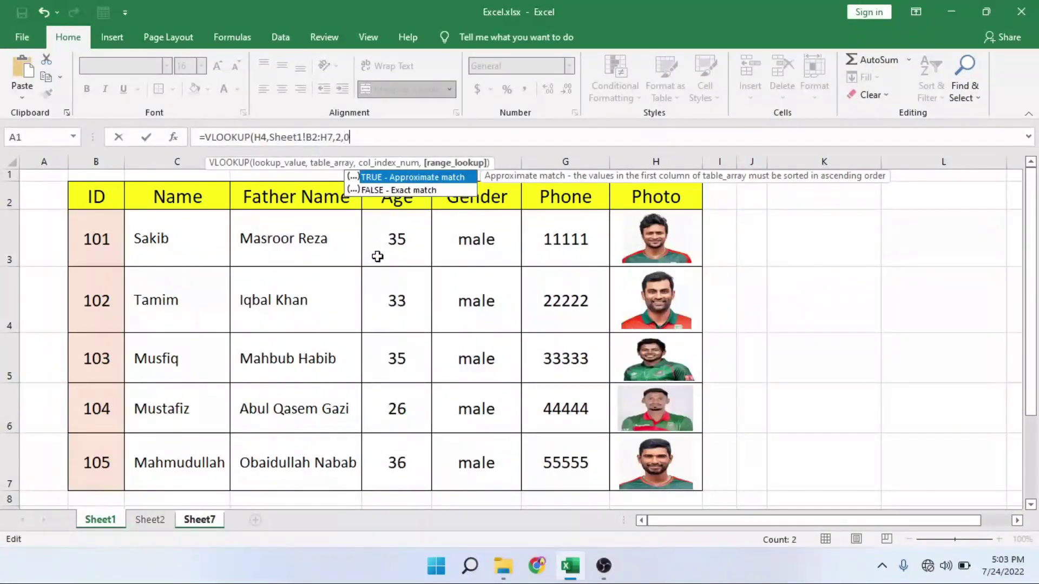
text(0))
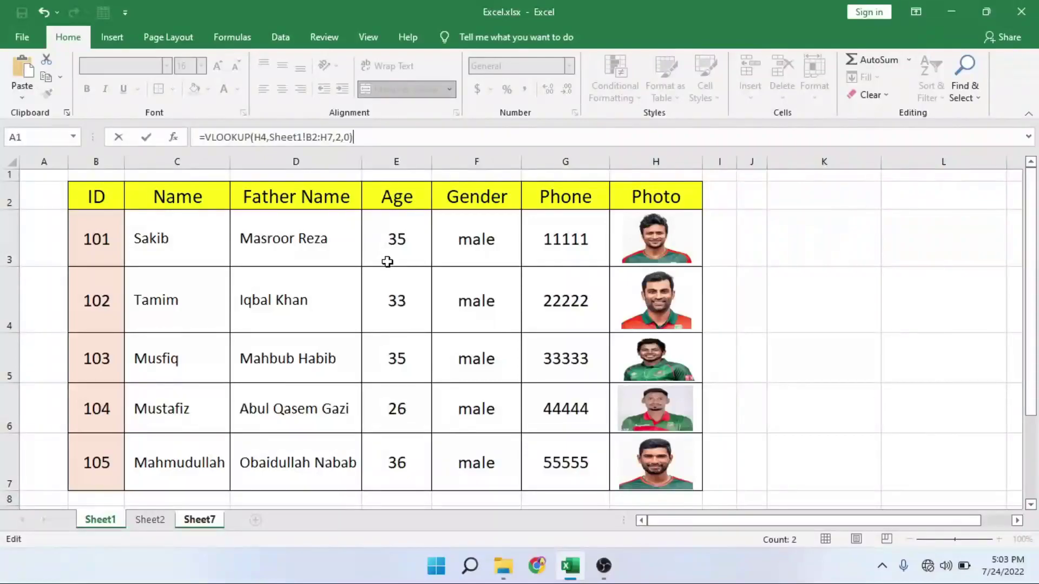
key(Return)
click(277, 319)
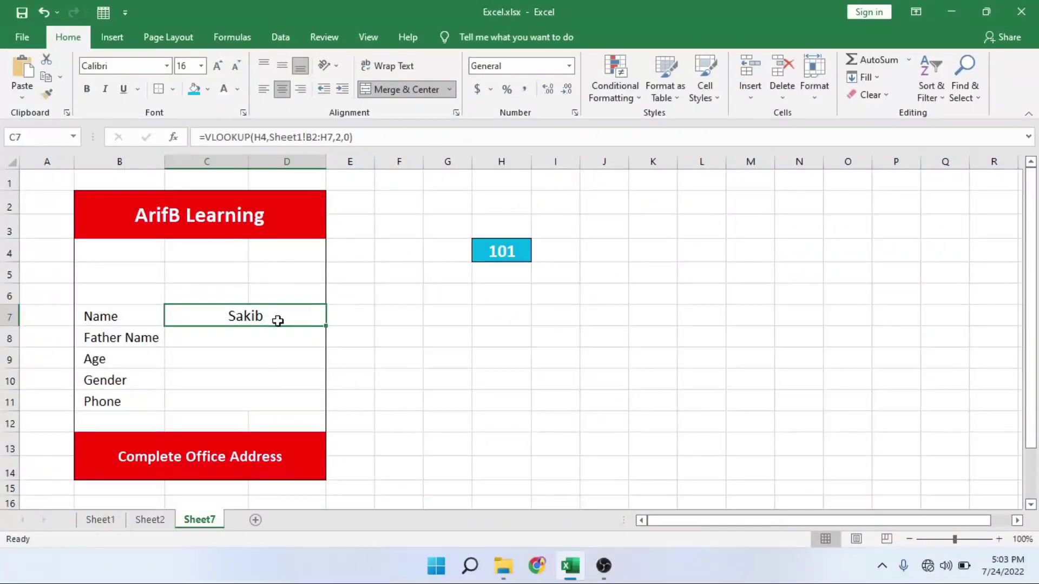
Step: Test the name lookup by picking IDs 102, 103 and 105 in turn from the drop-down list in H4
click(520, 262)
click(539, 254)
click(529, 280)
click(538, 254)
click(522, 292)
click(539, 257)
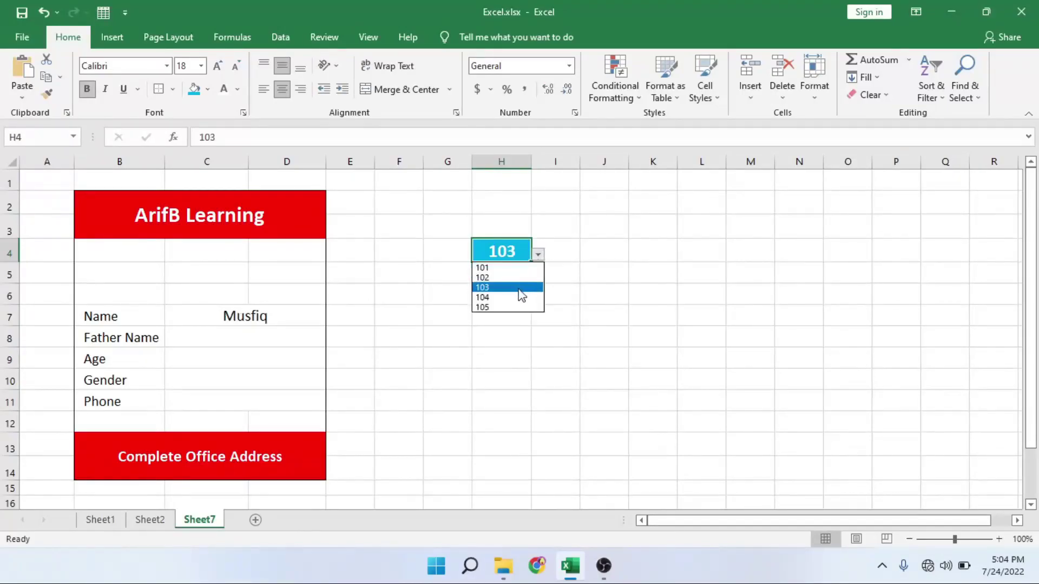
click(510, 307)
click(466, 353)
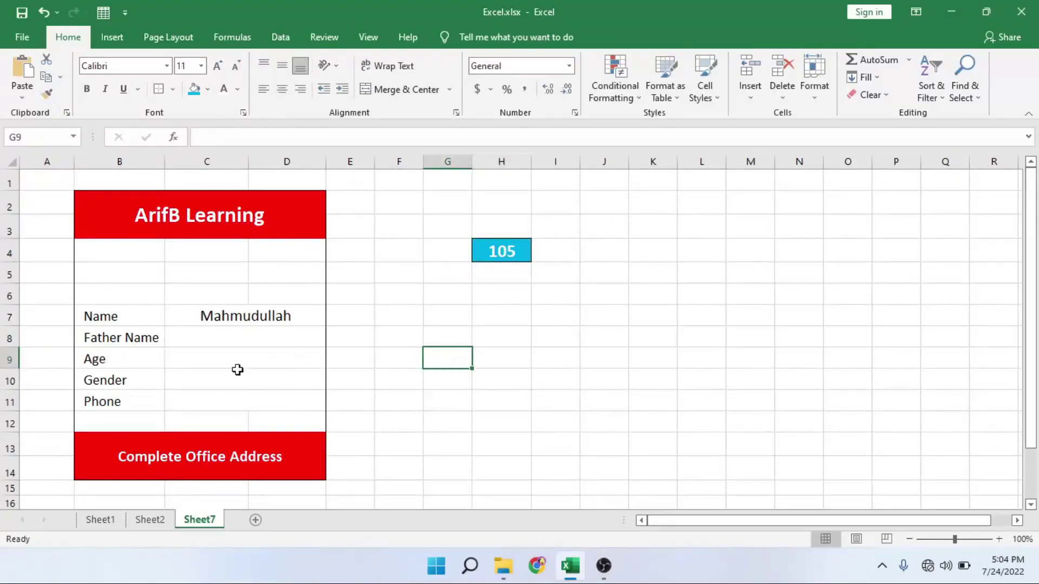
Step: Enter the formula =VLOOKUP(H4,Sheet1!B2:H7,3,0) in C8 for the father's name and pick ID 101 in H4
click(277, 338)
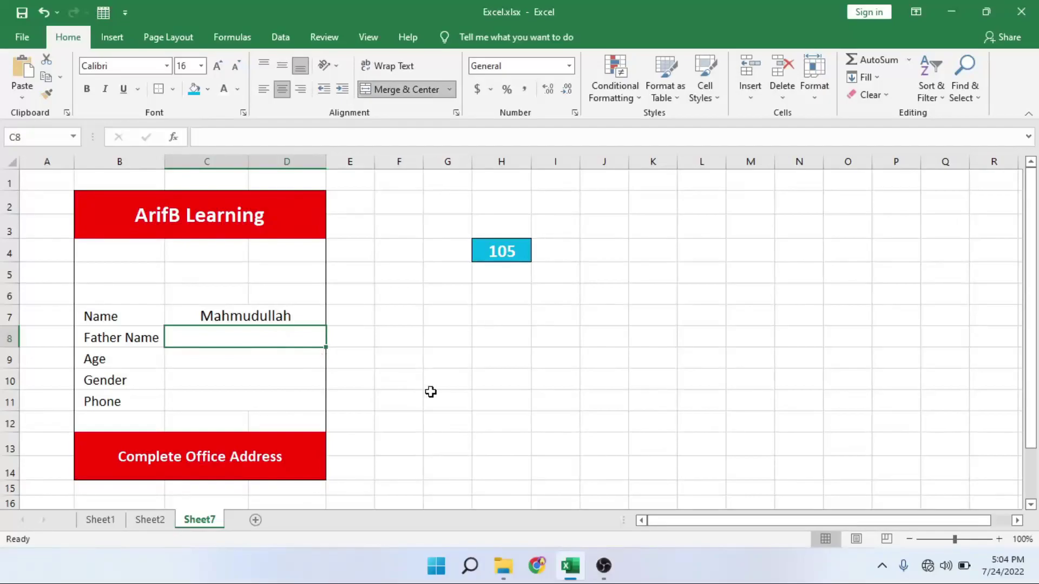
text(=)
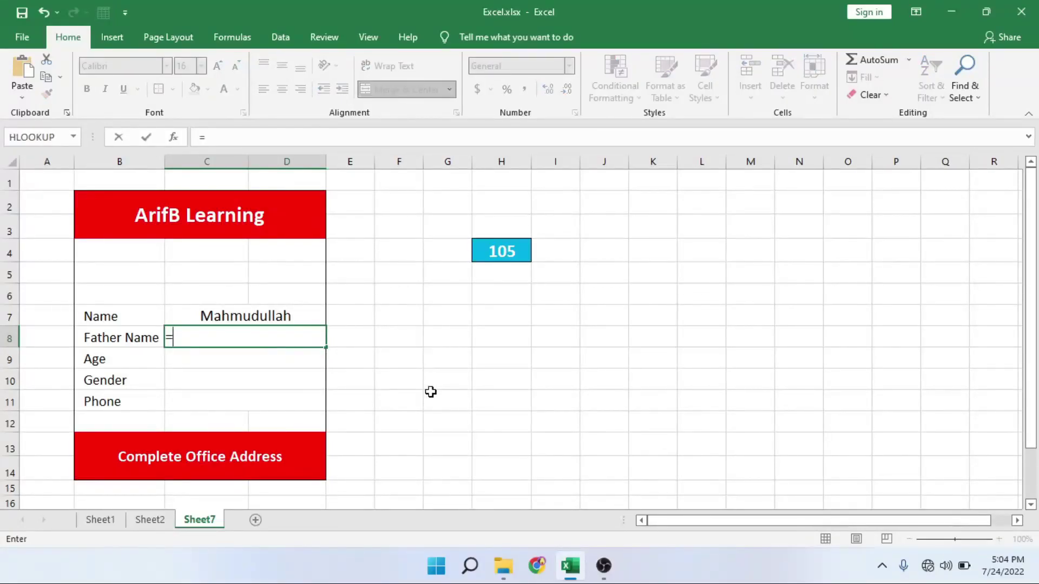
text(VL)
key(Tab)
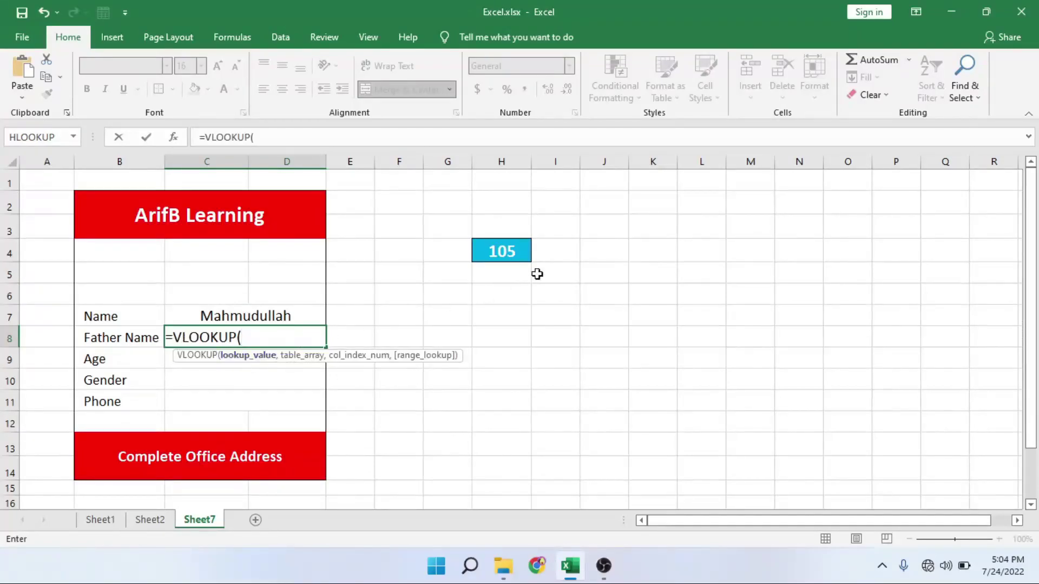
click(502, 250)
text(,)
click(100, 521)
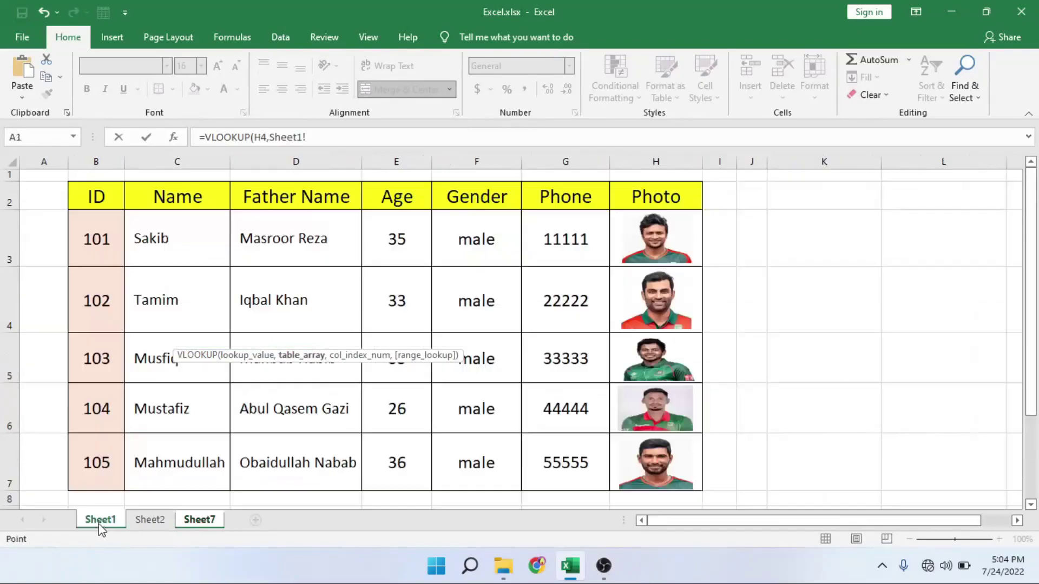
drag(99, 196, 667, 479)
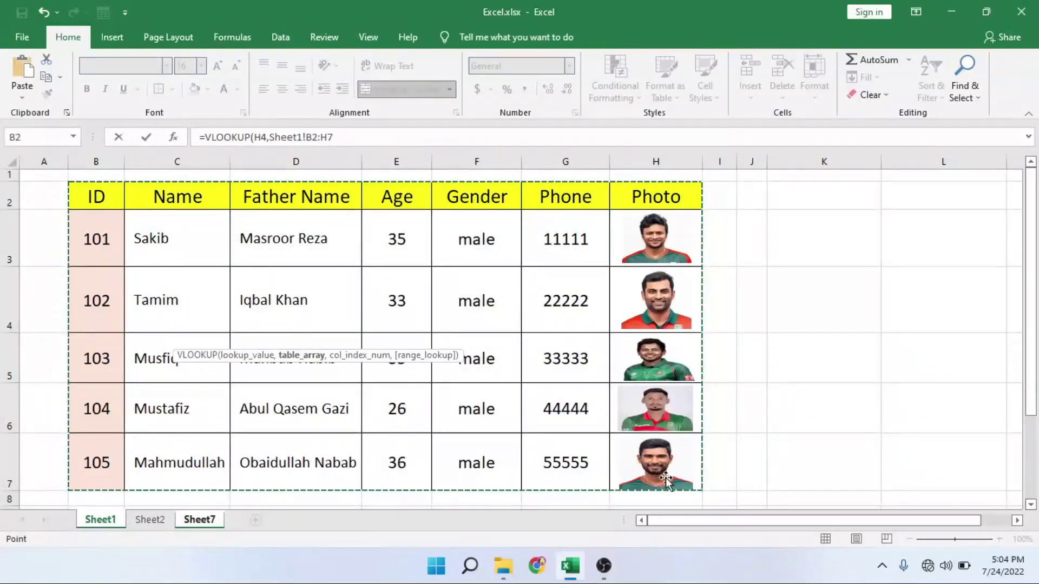
text(,)
click(347, 139)
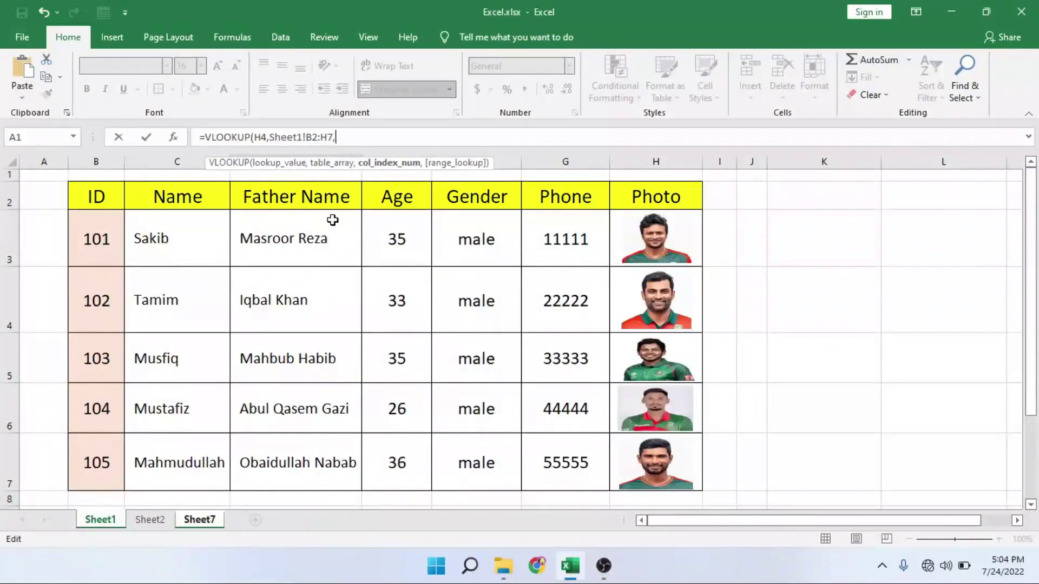
text(3,0))
key(Return)
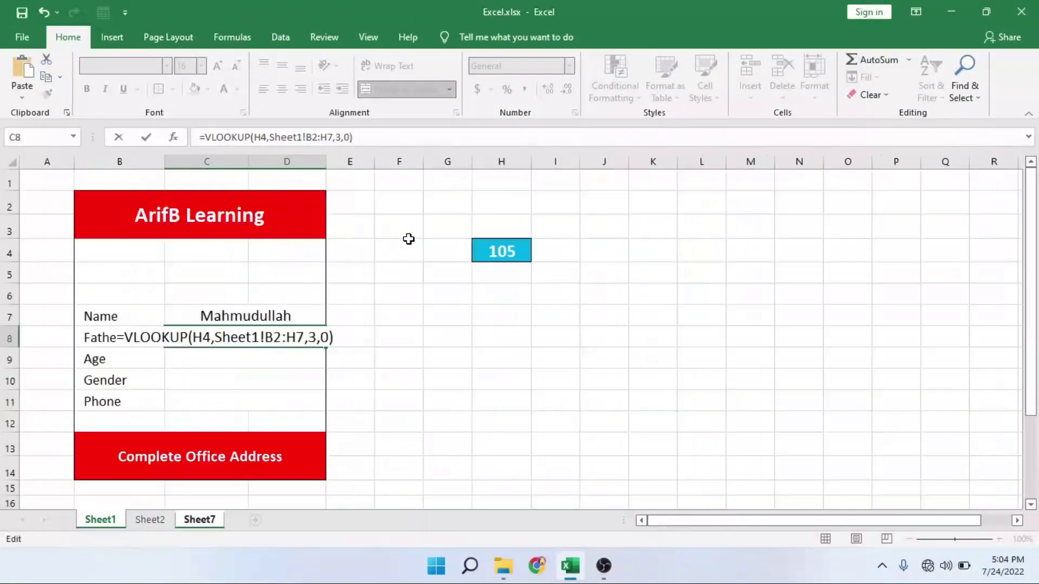
click(517, 253)
click(538, 253)
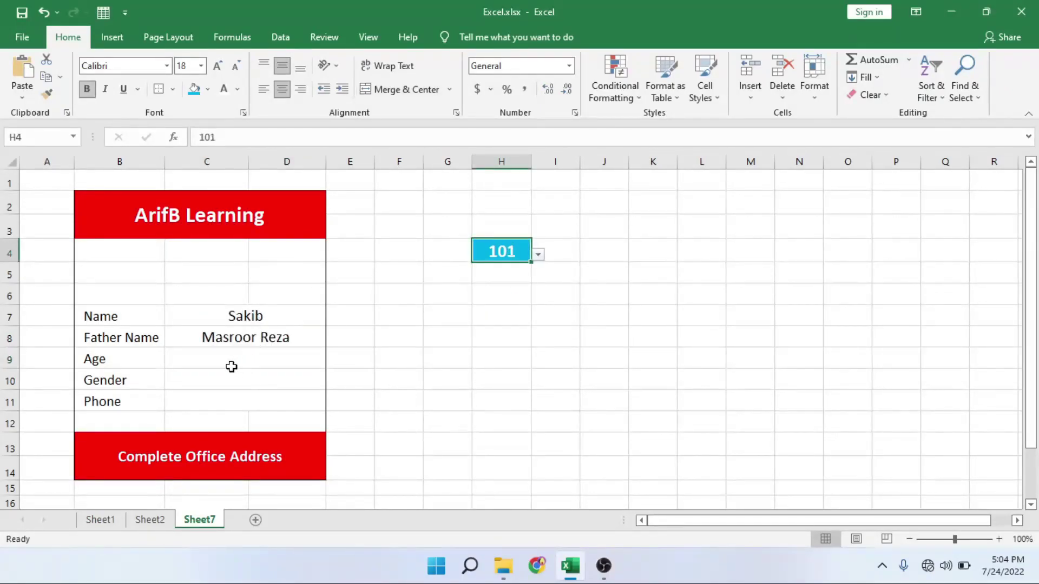
Step: Start a VLOOKUP formula in C9 for the age, with H4 as the lookup value
click(252, 362)
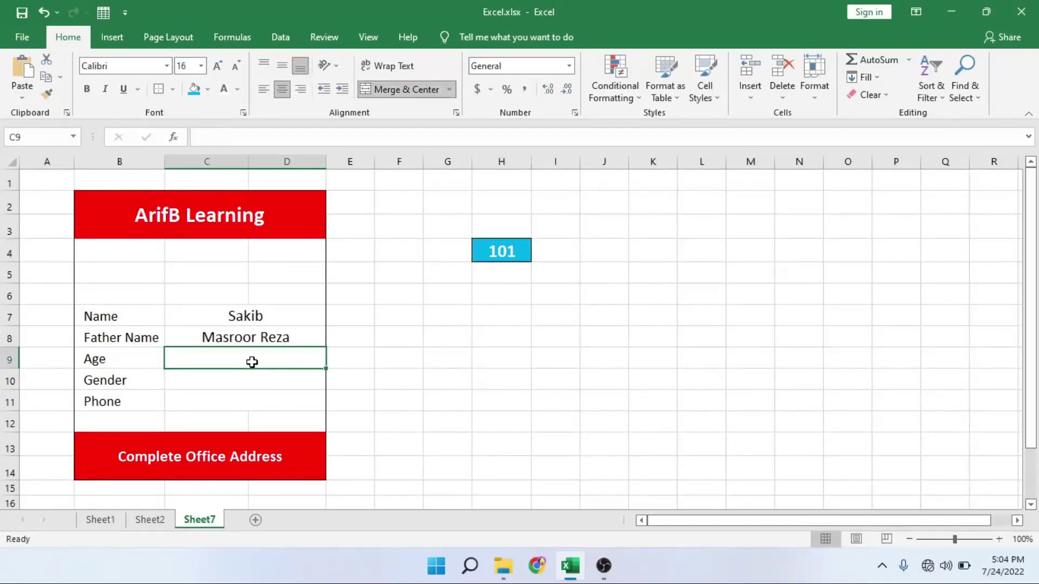
text(=vlo)
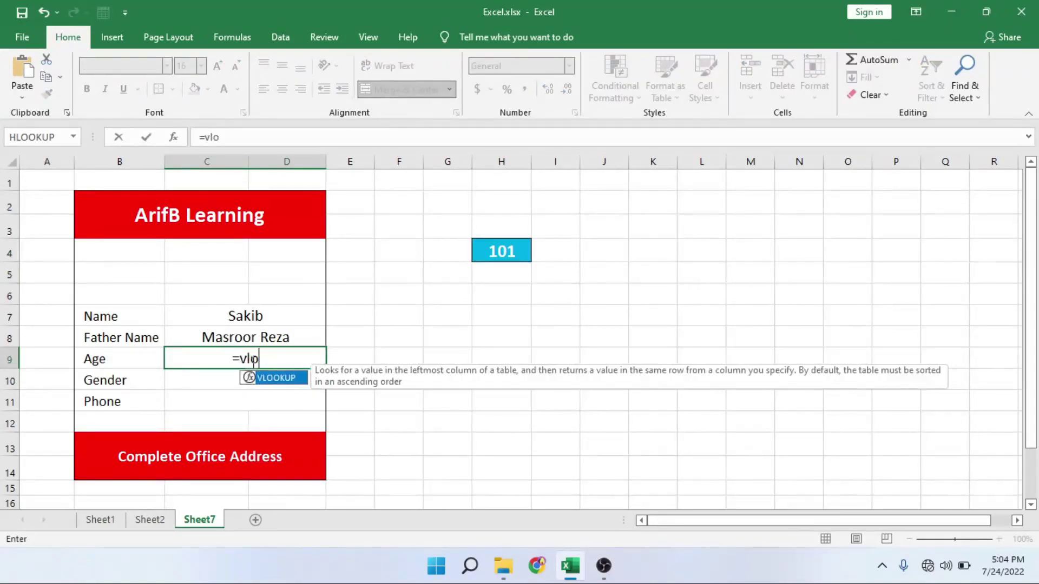
key(Tab)
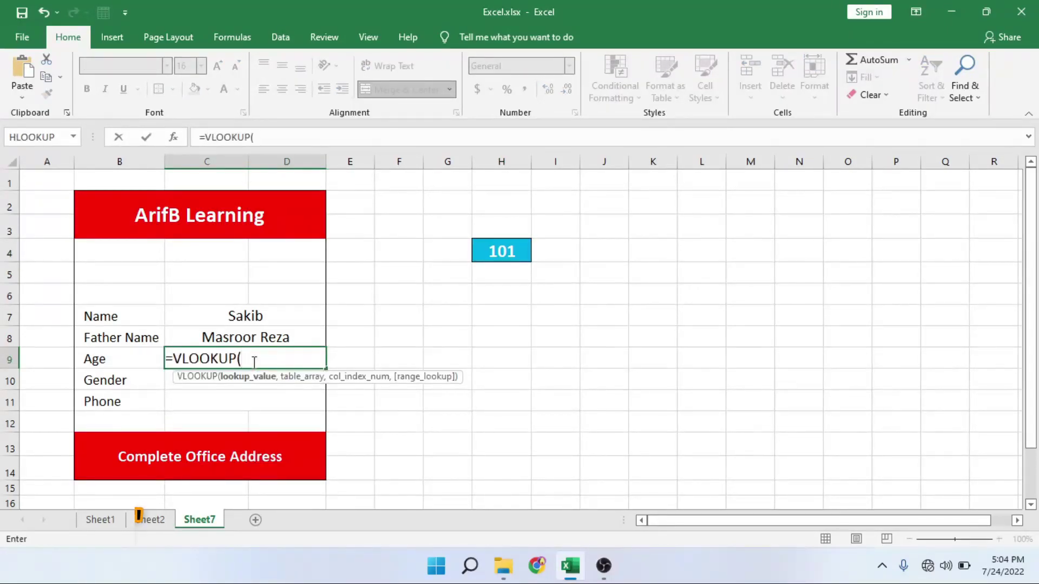
click(502, 251)
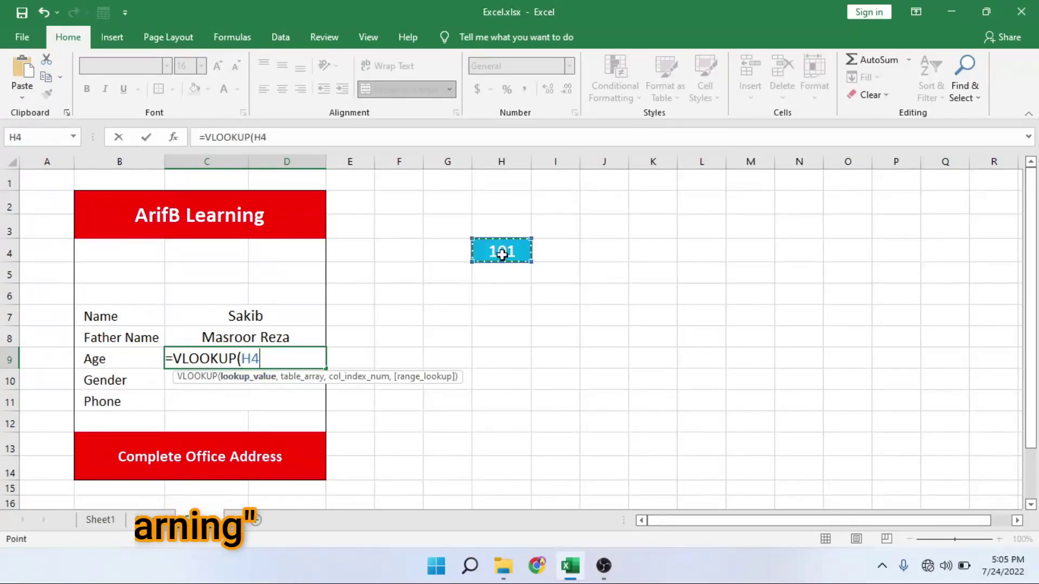
text(,)
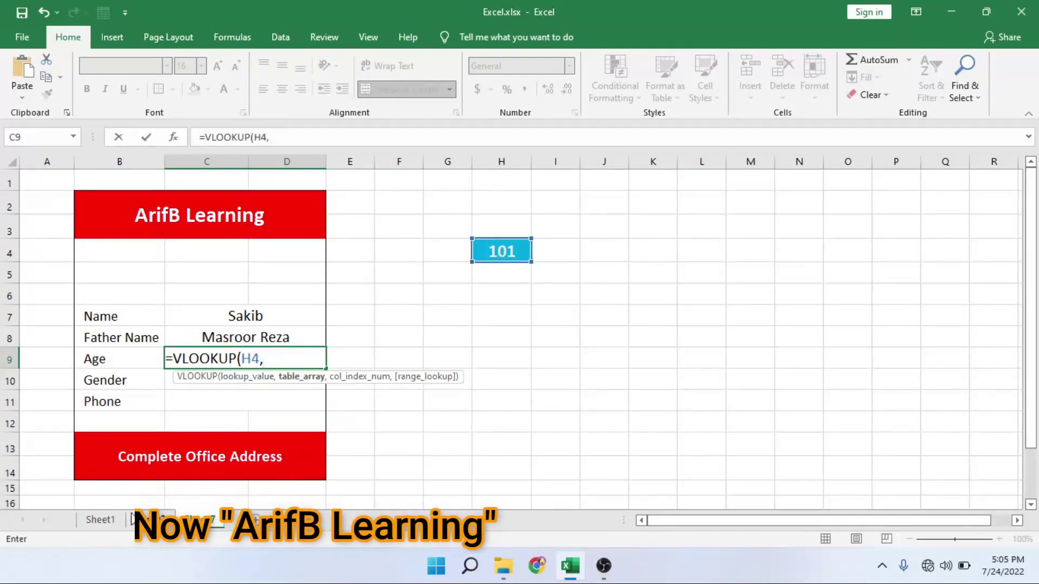